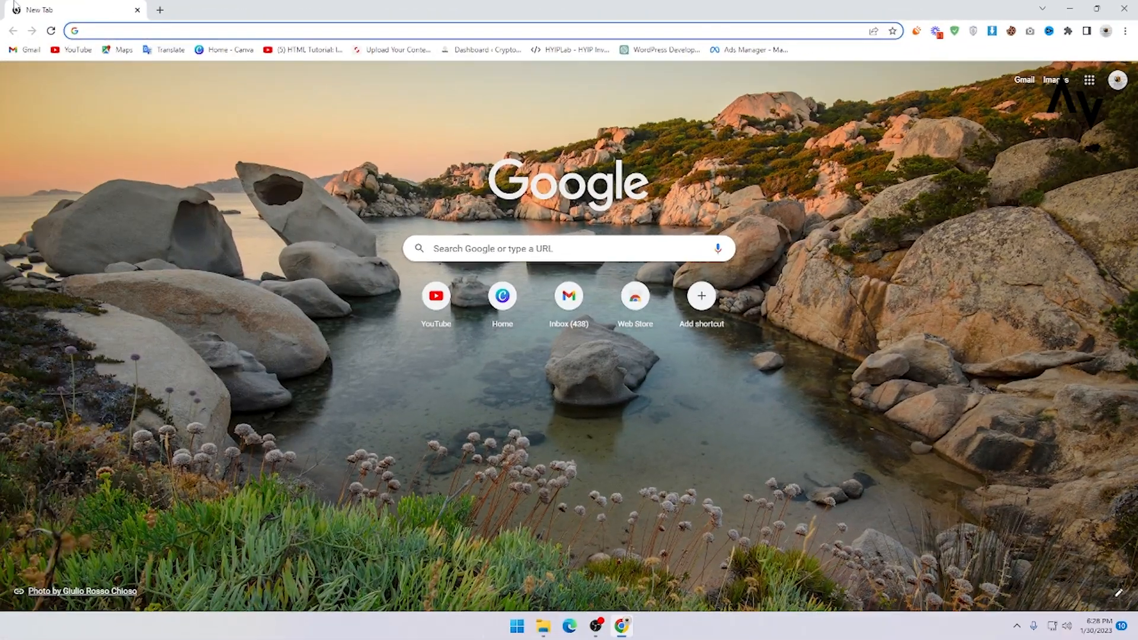
# Step: Search Google for 'xampp' and open the official XAMPP site at apachefriends.org
pyautogui.click(205, 36)
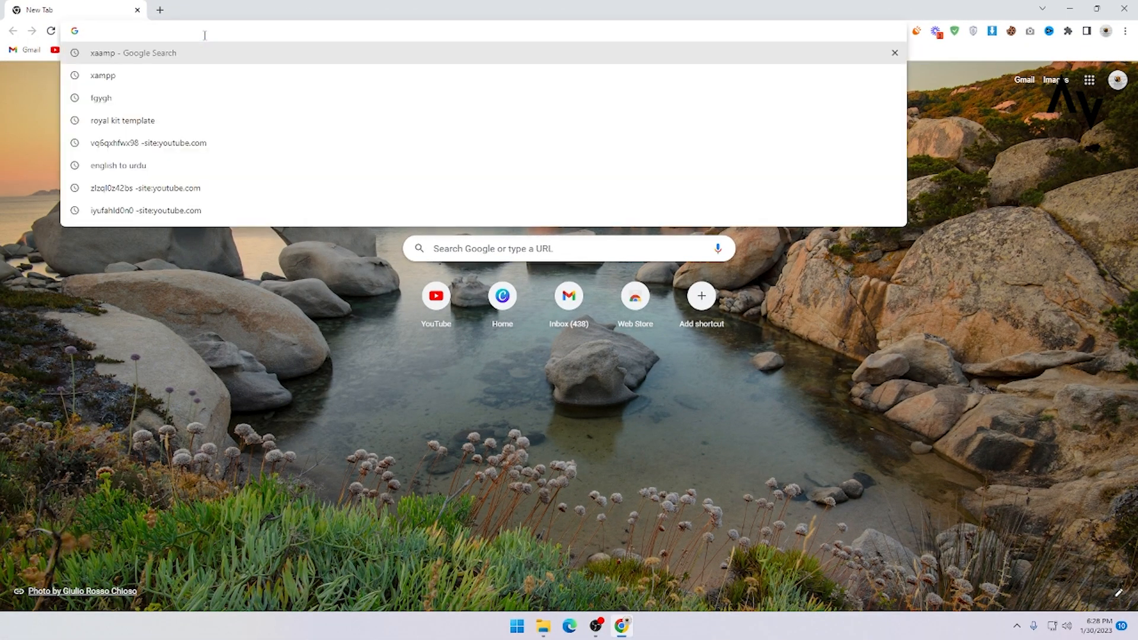
pyautogui.write('xampp')
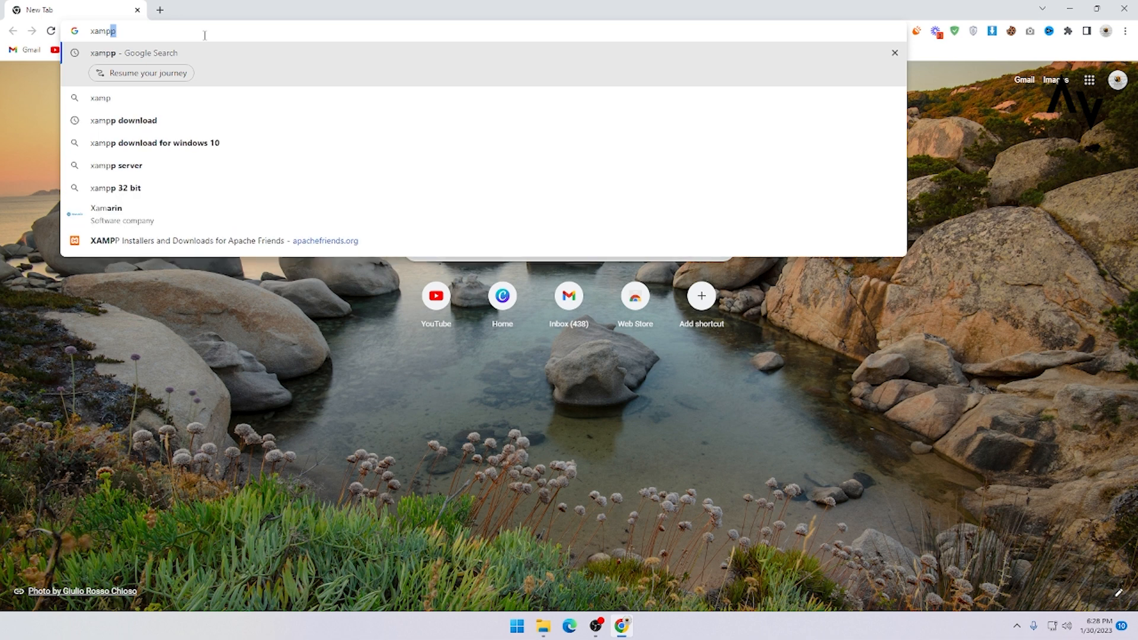
pyautogui.press('Return')
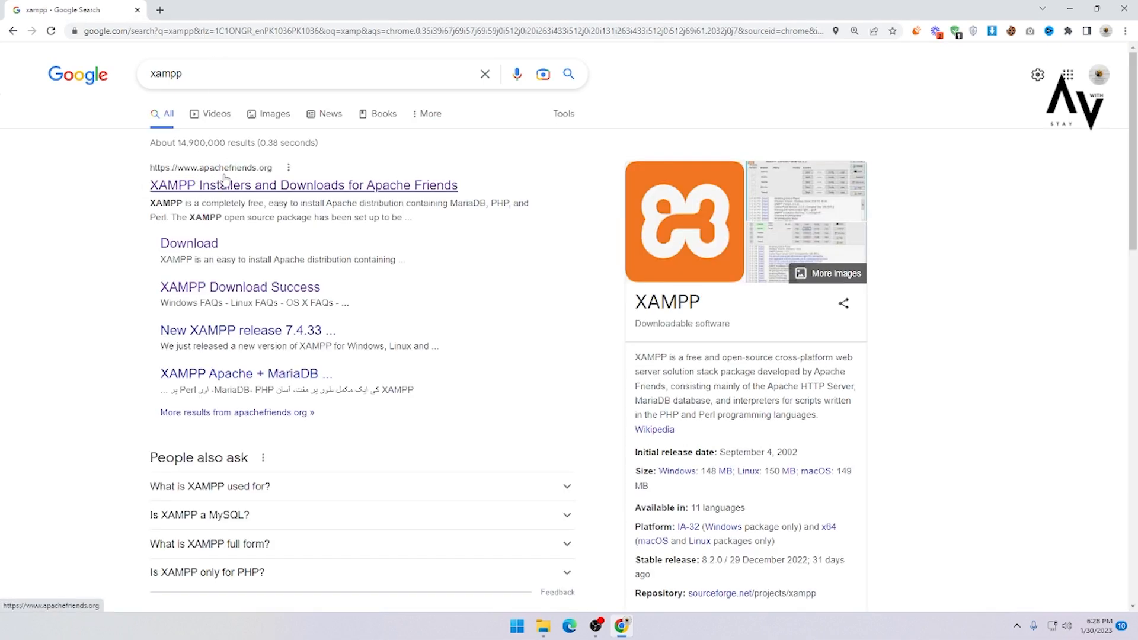
pyautogui.click(254, 191)
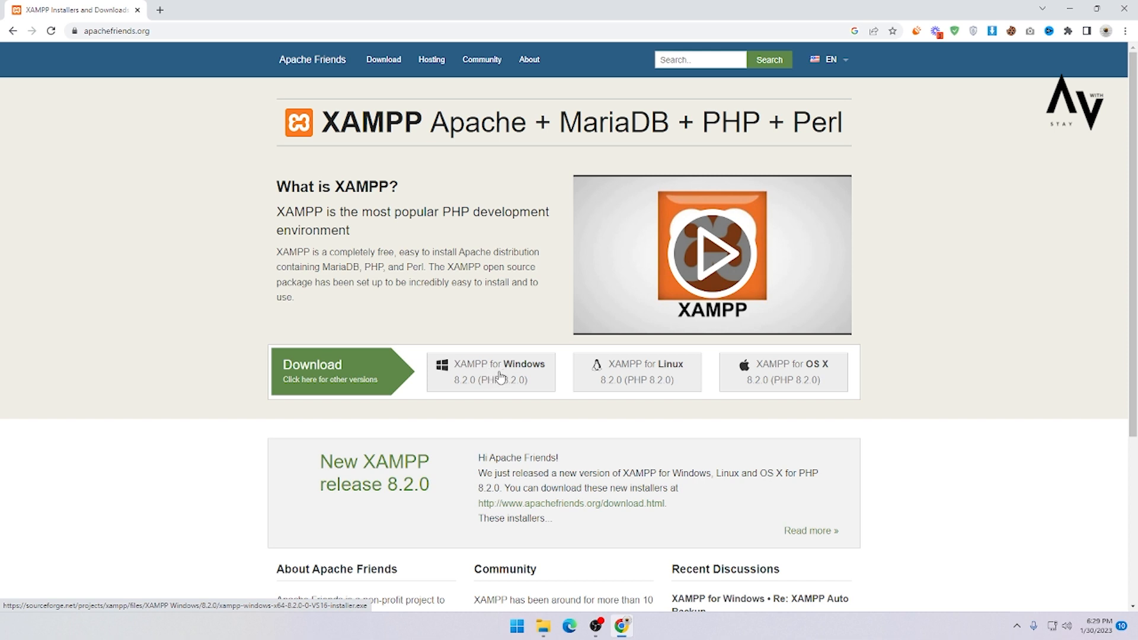
# Step: Launch XAMPP Control Panel, start the Apache and MySQL servers, then minimize it
pyautogui.click(518, 627)
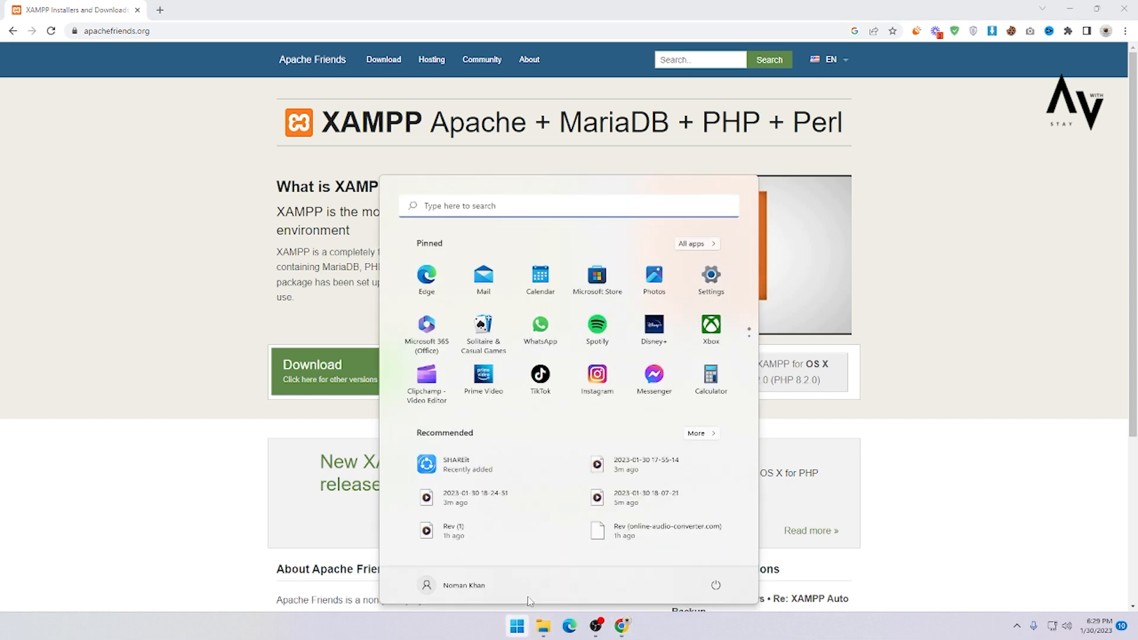
pyautogui.click(473, 211)
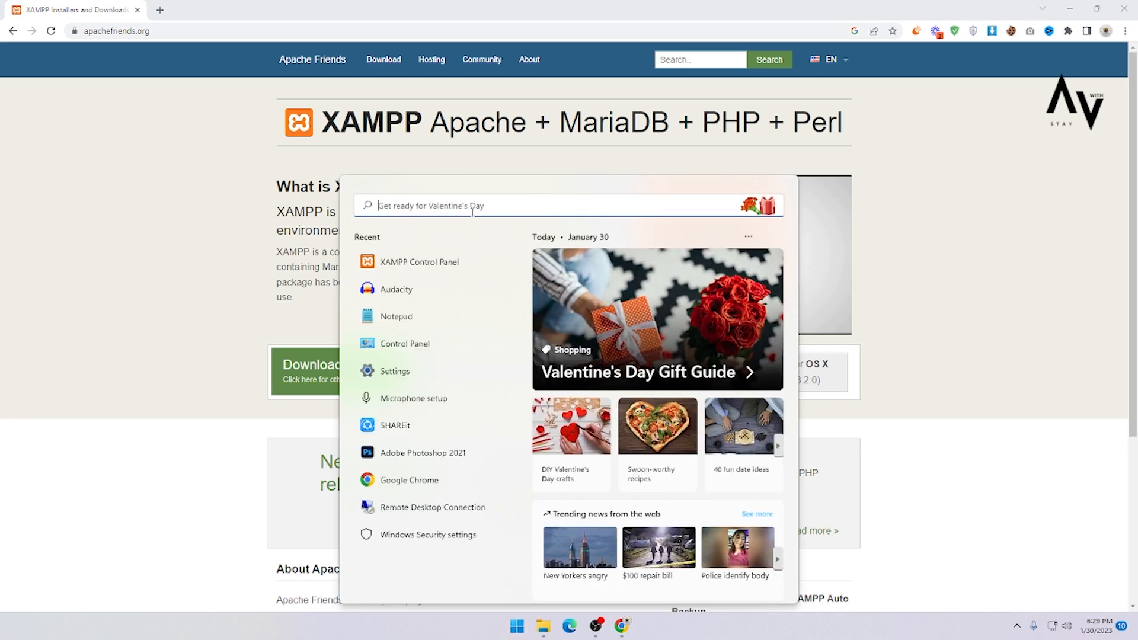
pyautogui.write('xampp')
pyautogui.press('Return')
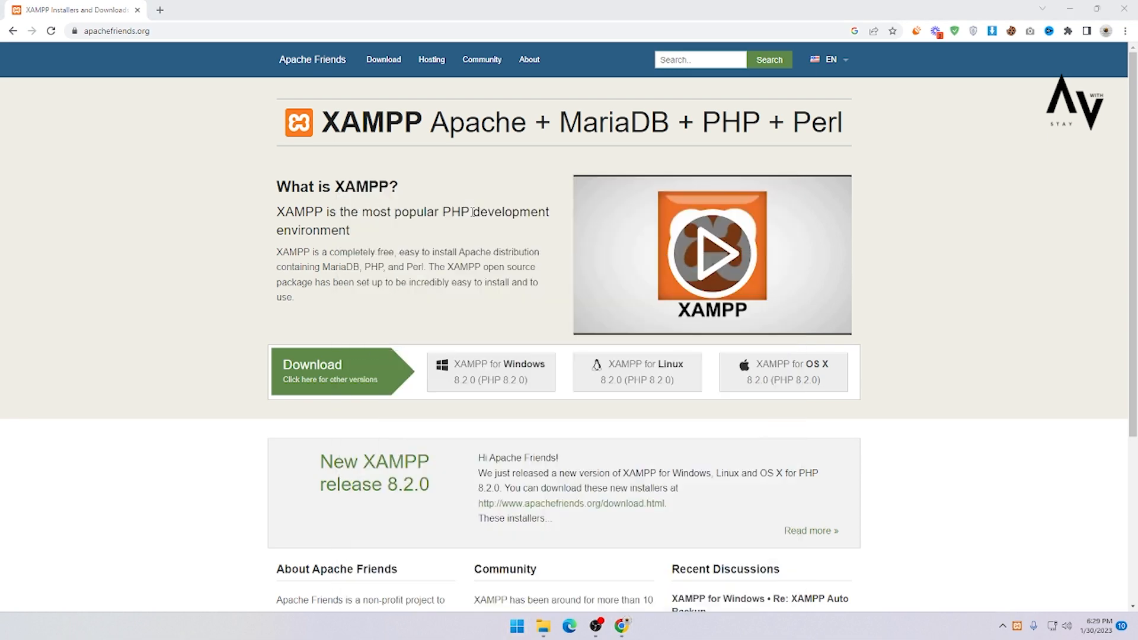
pyautogui.click(357, 8)
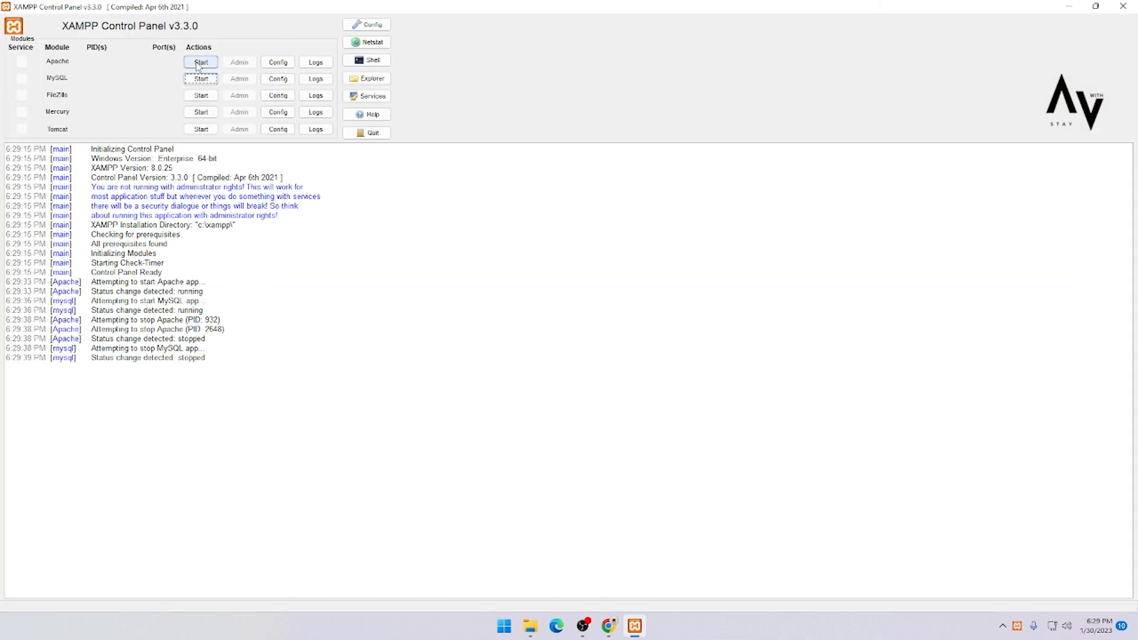
pyautogui.click(199, 63)
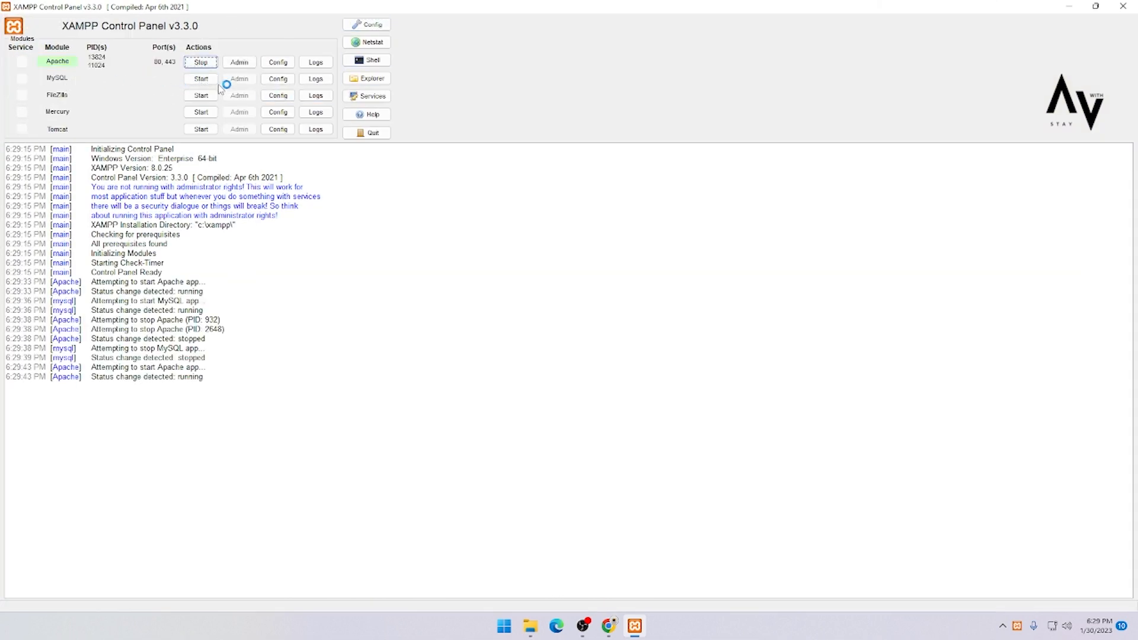
pyautogui.click(201, 78)
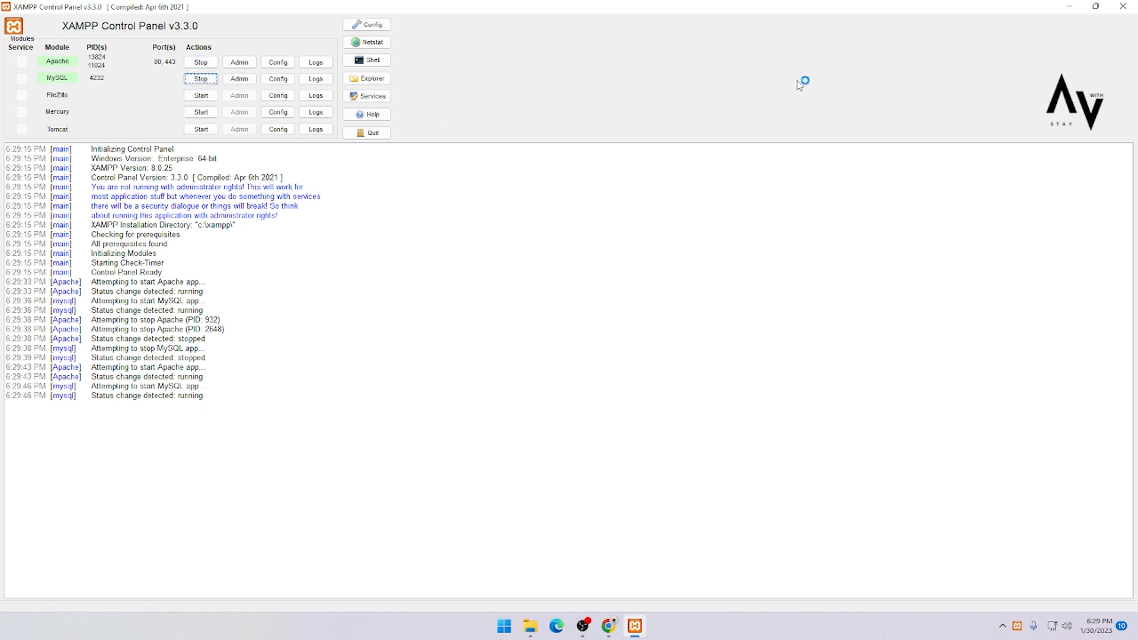
pyautogui.click(1070, 8)
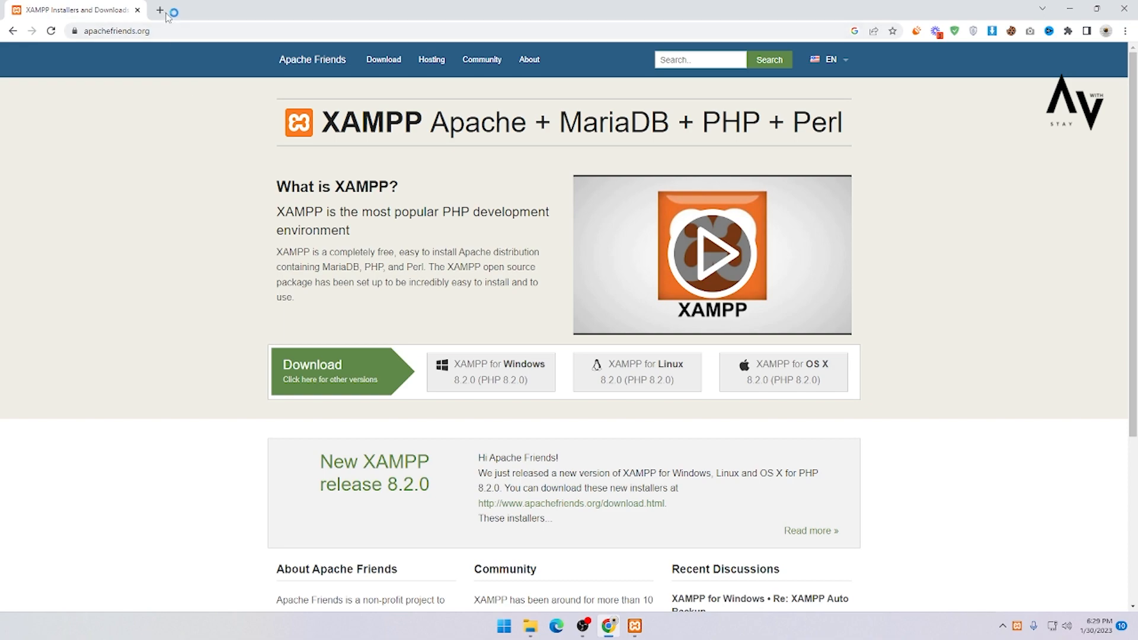
# Step: Open wordpress.org in a new browser tab
pyautogui.hotkey('ctrl', 't')
pyautogui.click(179, 30)
pyautogui.click(192, 31)
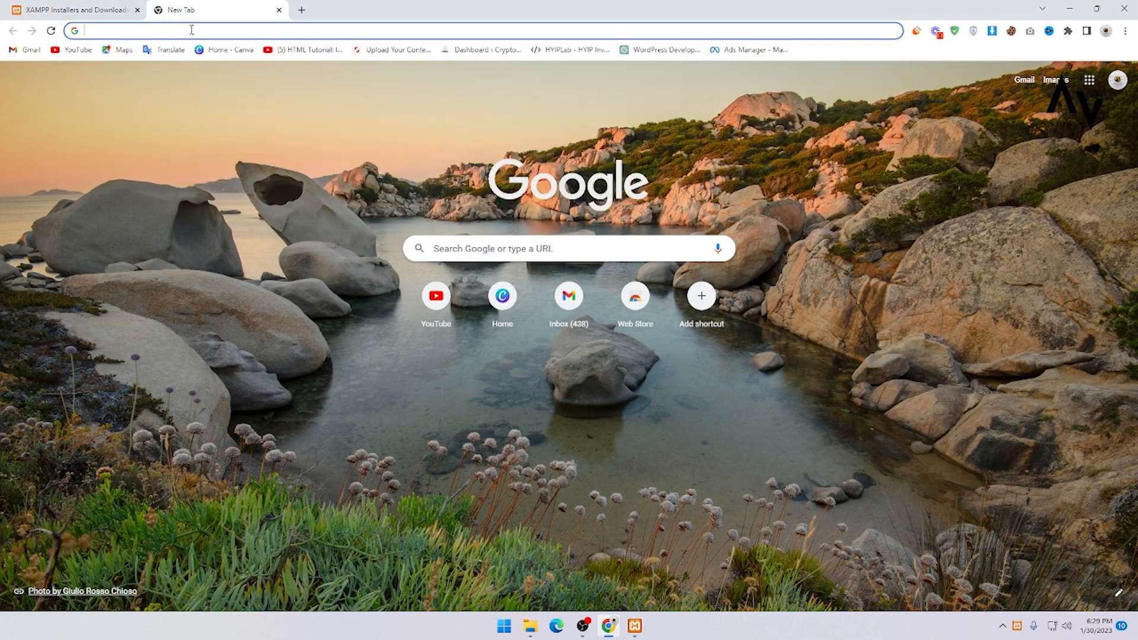
pyautogui.write('wordpress.org')
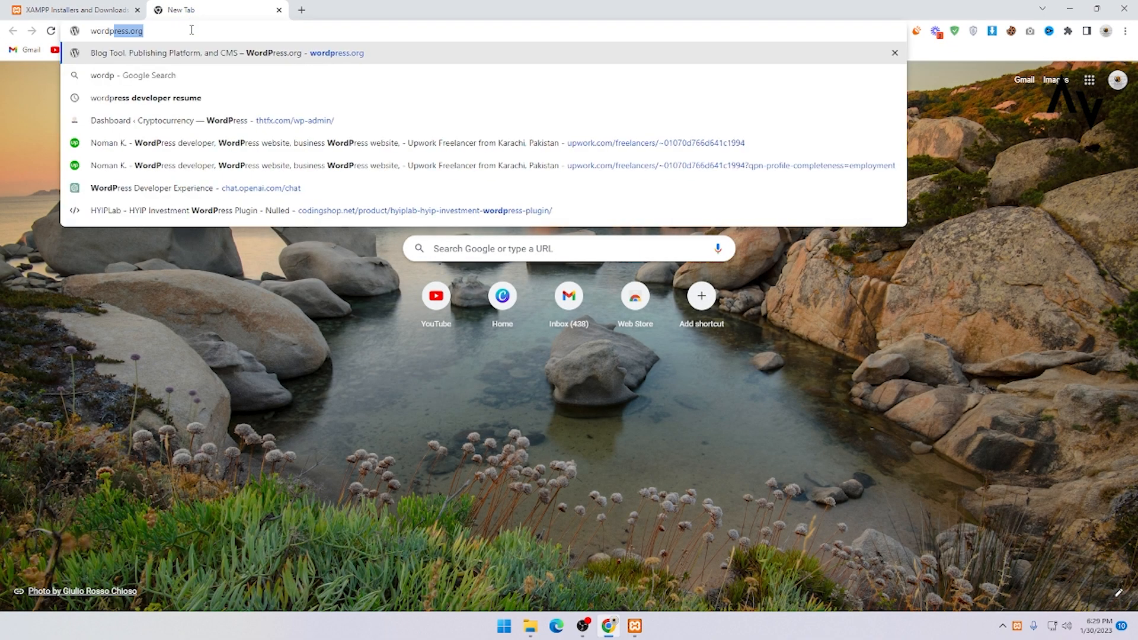
pyautogui.press('Return')
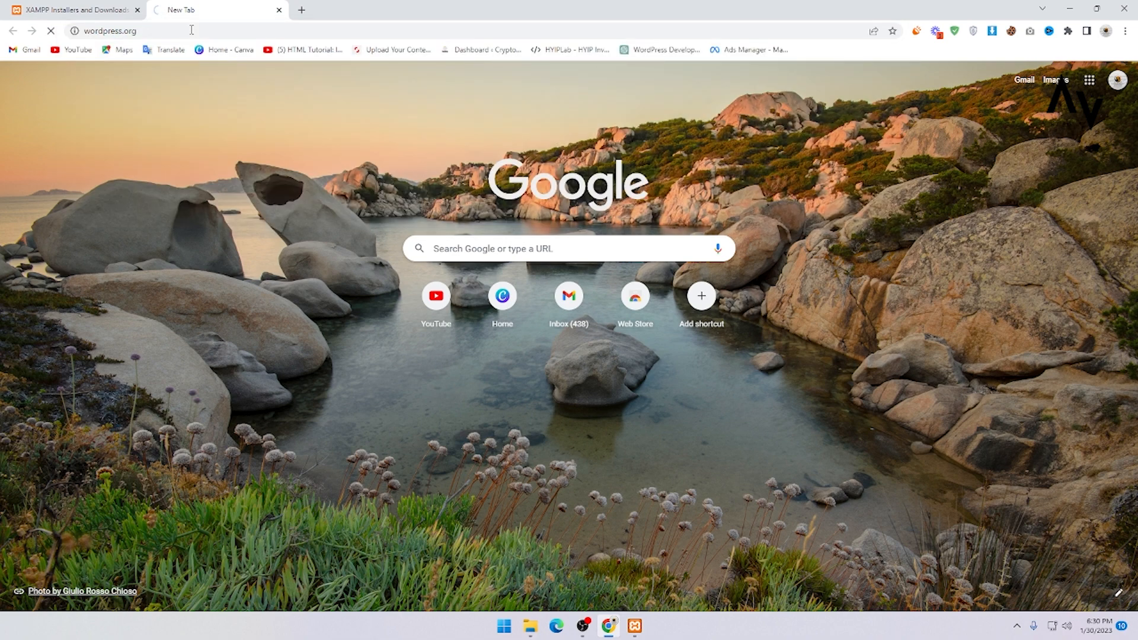
# Step: Download the WordPress 6.1.1 zip from the Get WordPress page and dismiss the Howdy message
pyautogui.scroll(-5, 249, 160)
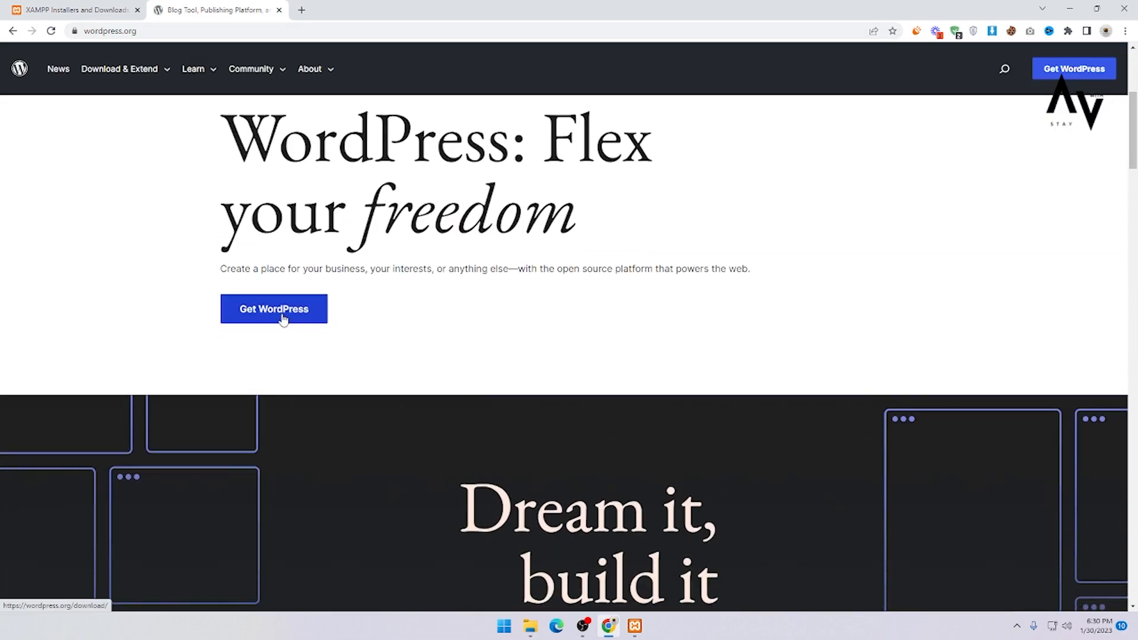
pyautogui.click(280, 318)
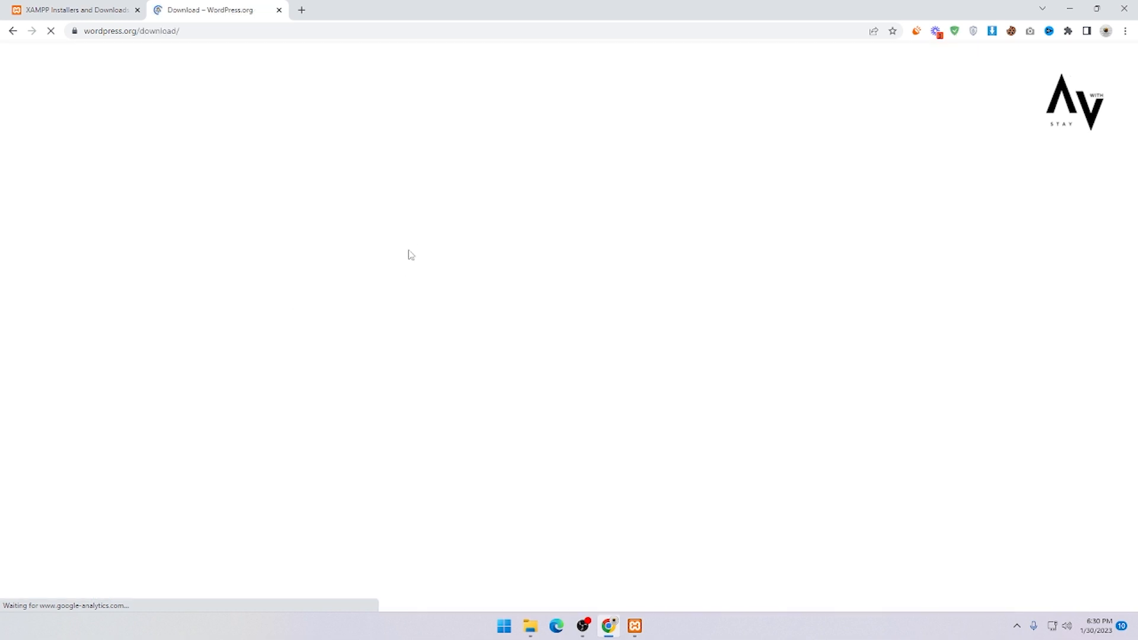
pyautogui.scroll(-2, 355, 329)
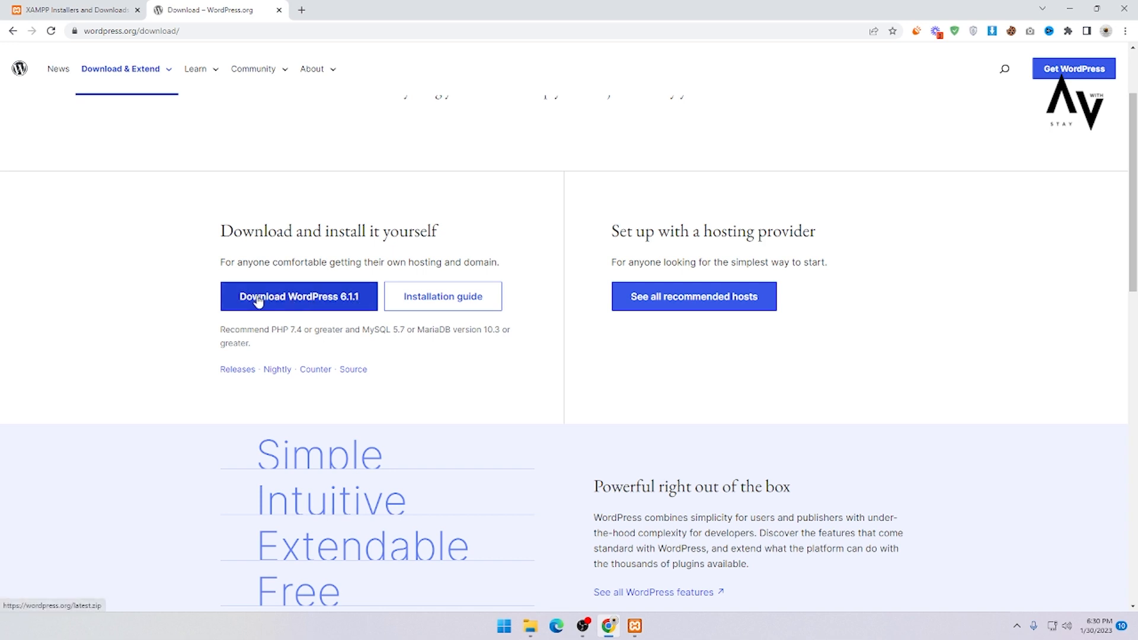
pyautogui.click(308, 303)
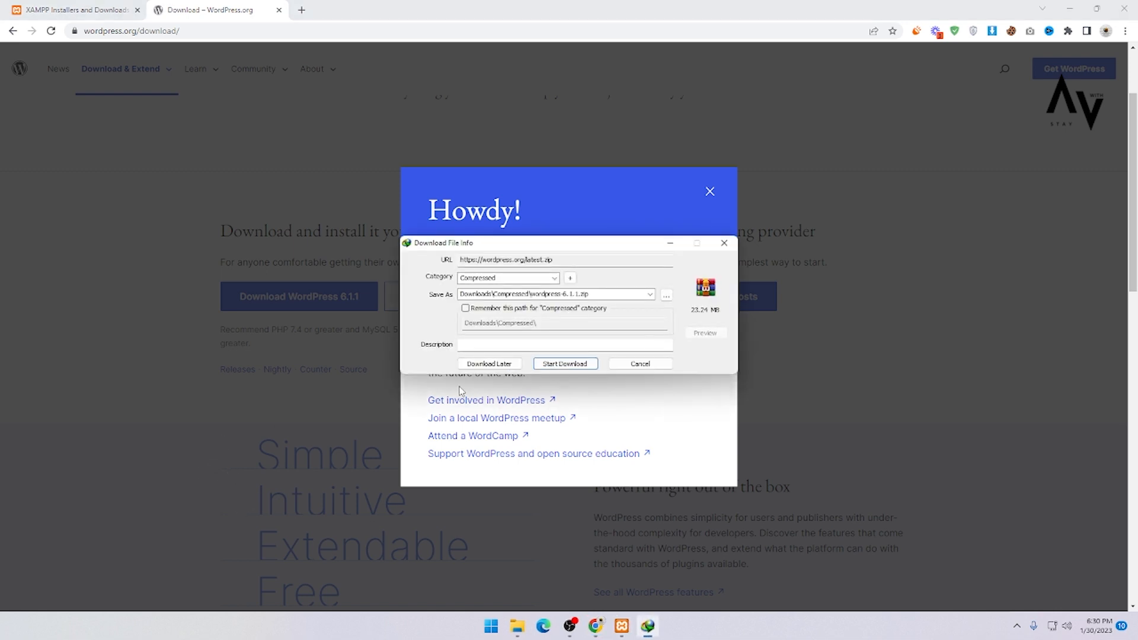
pyautogui.click(560, 365)
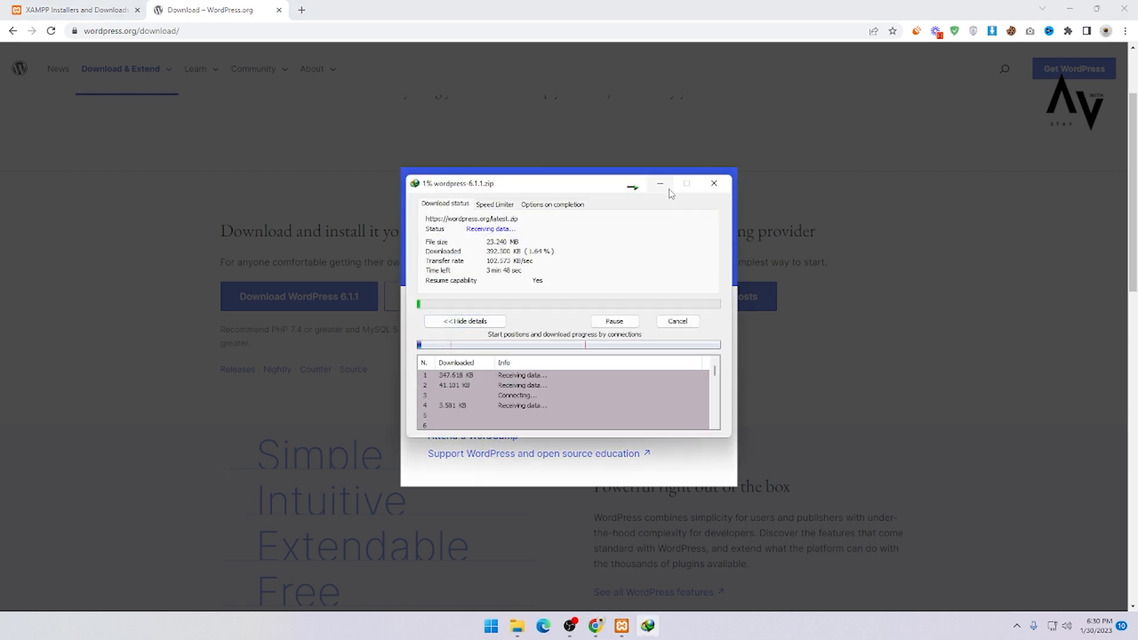
pyautogui.click(710, 187)
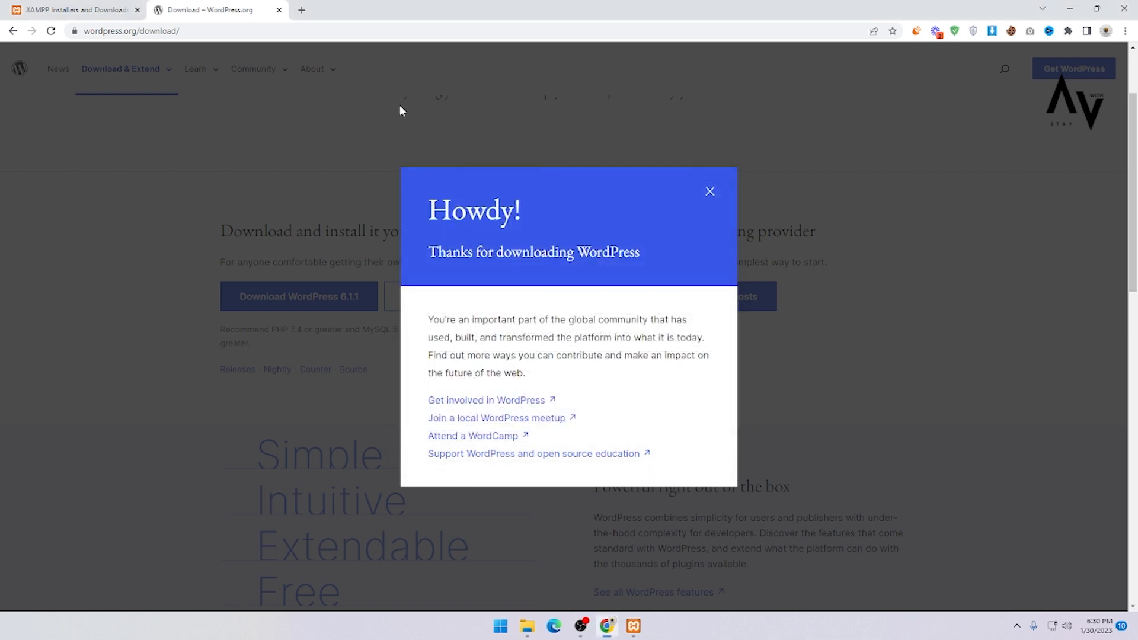
pyautogui.click(707, 192)
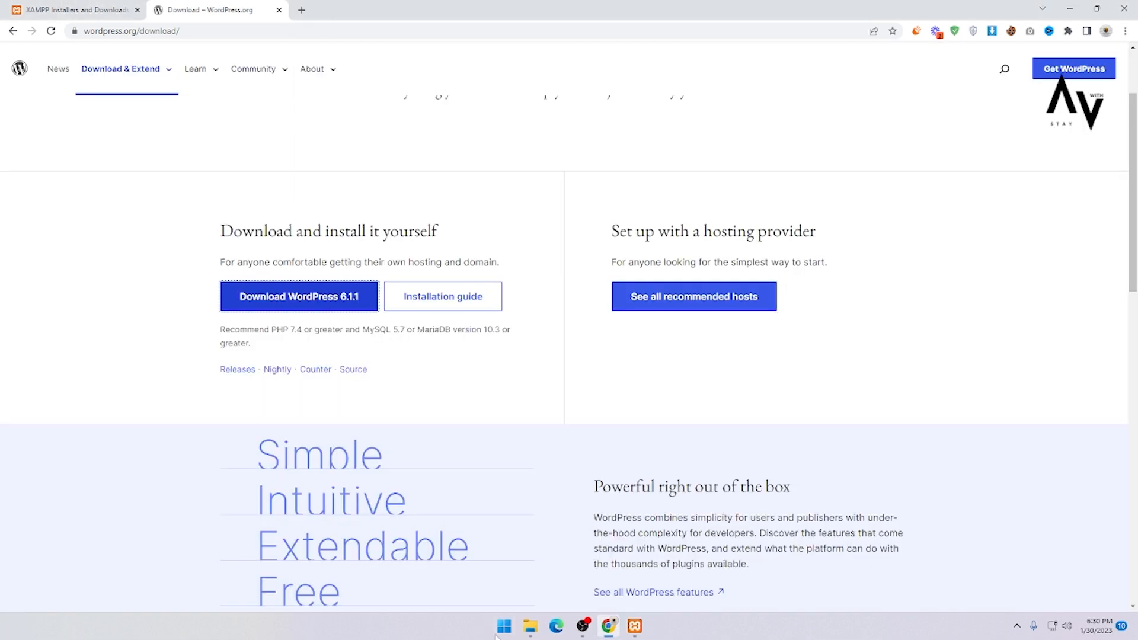
# Step: Browse File Explorer to C:\xampp\htdocs, where the wordpress-6.1.1 archive is stored
pyautogui.click(529, 626)
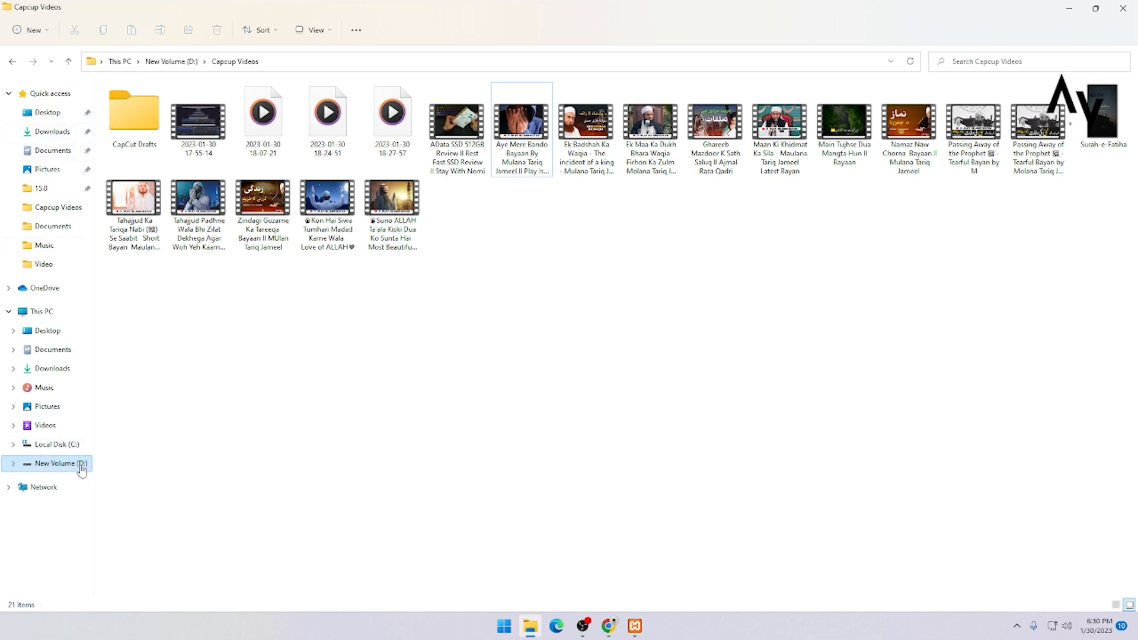
pyautogui.click(65, 445)
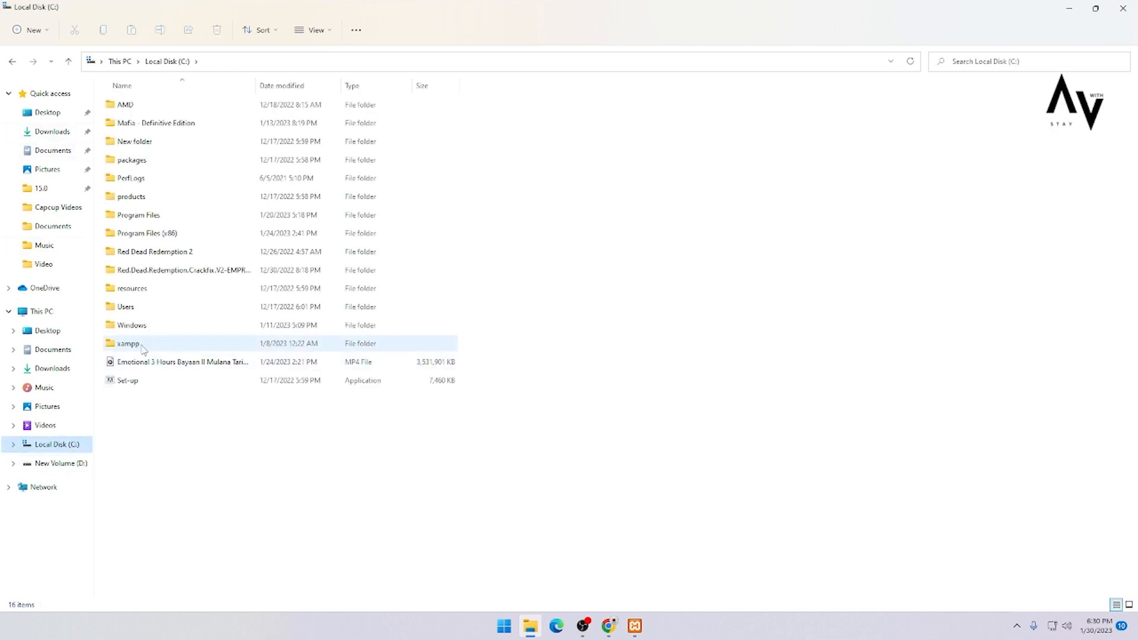
pyautogui.doubleClick(145, 343)
pyautogui.click(215, 347)
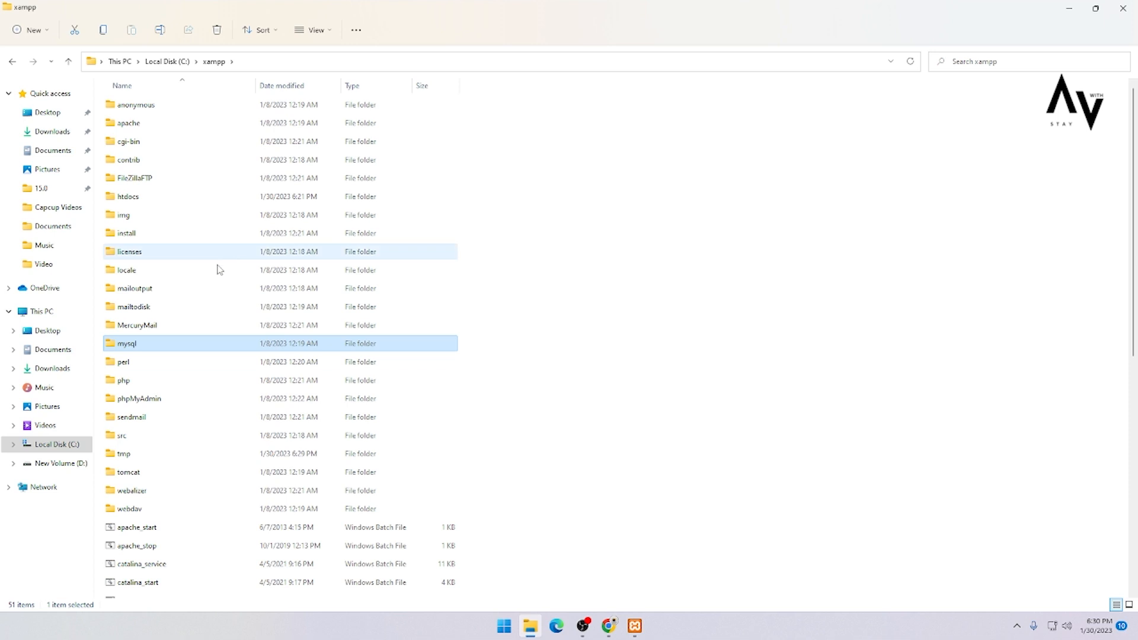
pyautogui.doubleClick(142, 202)
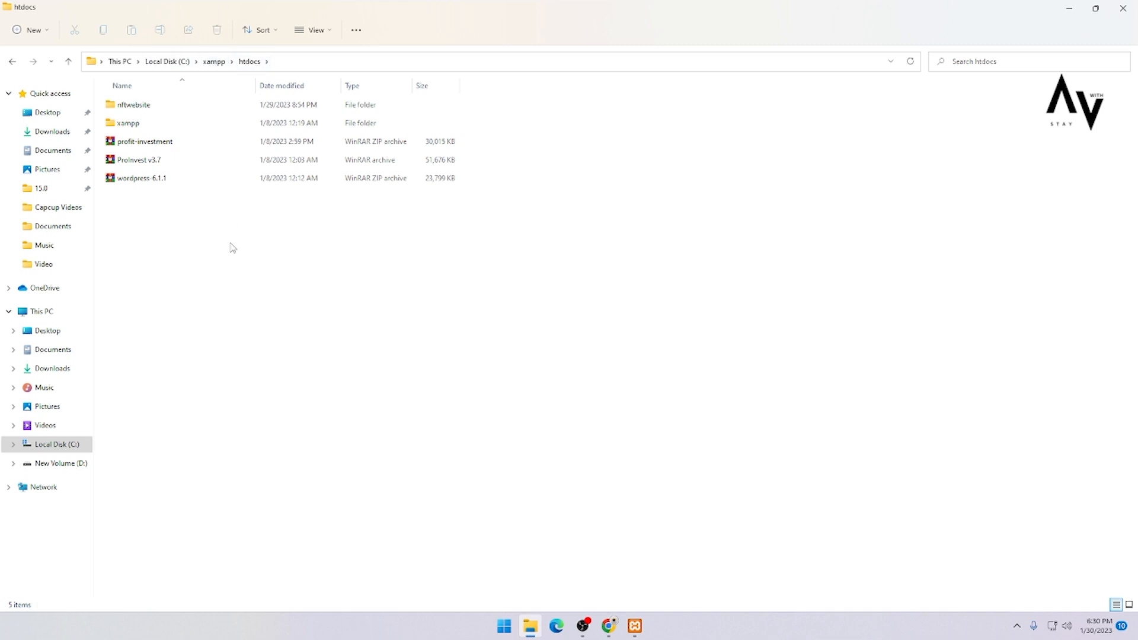
pyautogui.rightClick(251, 242)
pyautogui.click(225, 293)
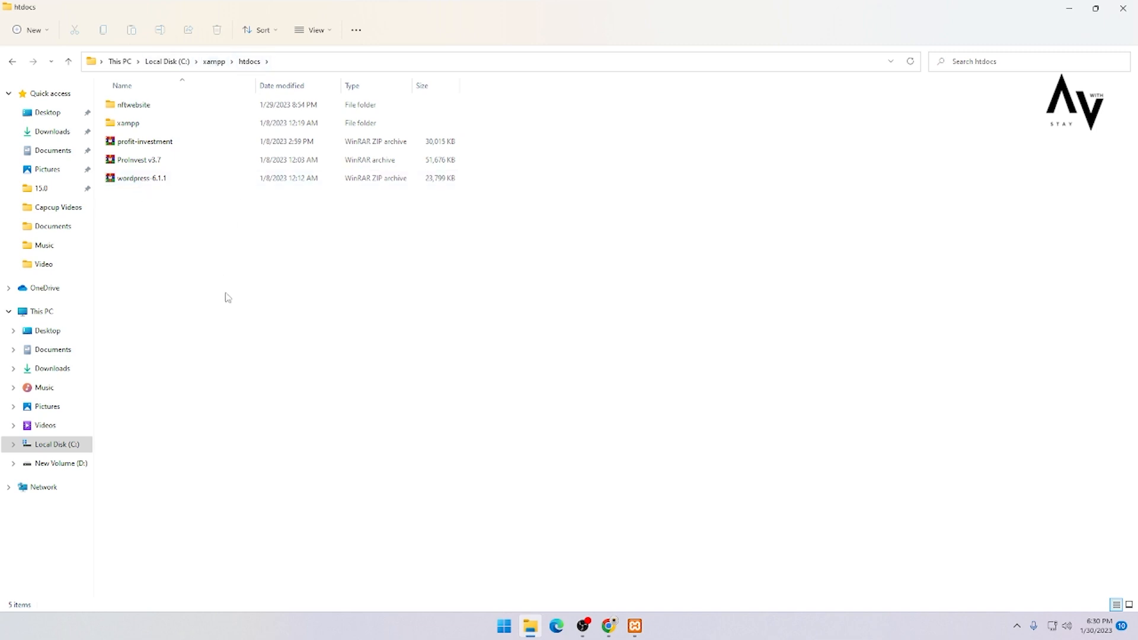
# Step: Extract the wordpress-6.1.1 archive into htdocs with WinRAR's Extract Here
pyautogui.rightClick(165, 181)
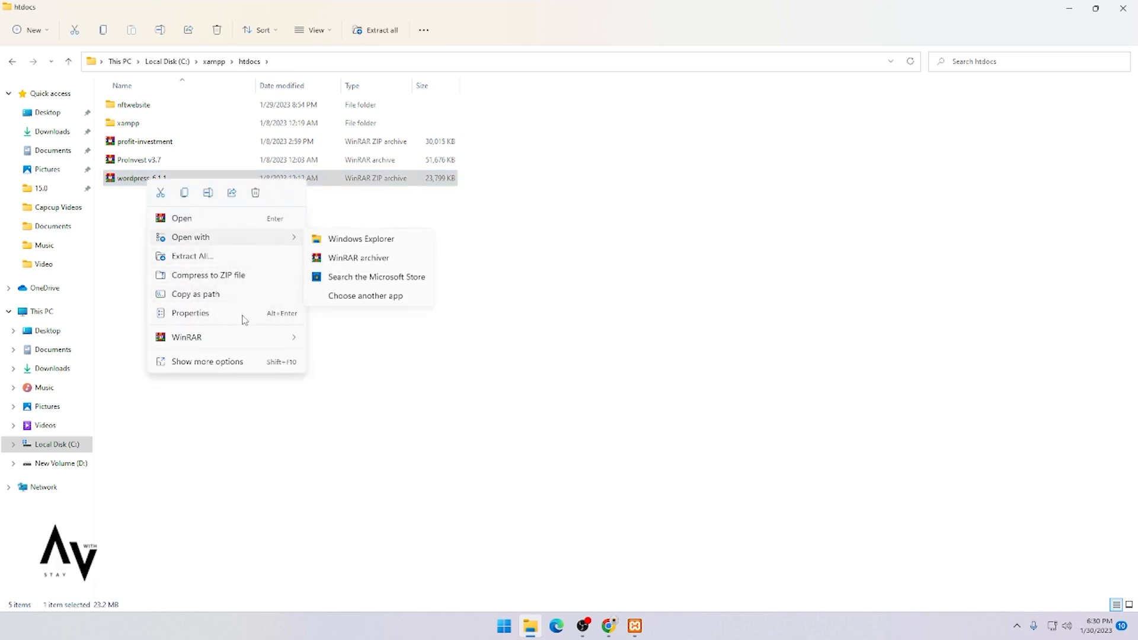
pyautogui.moveTo(221, 344)
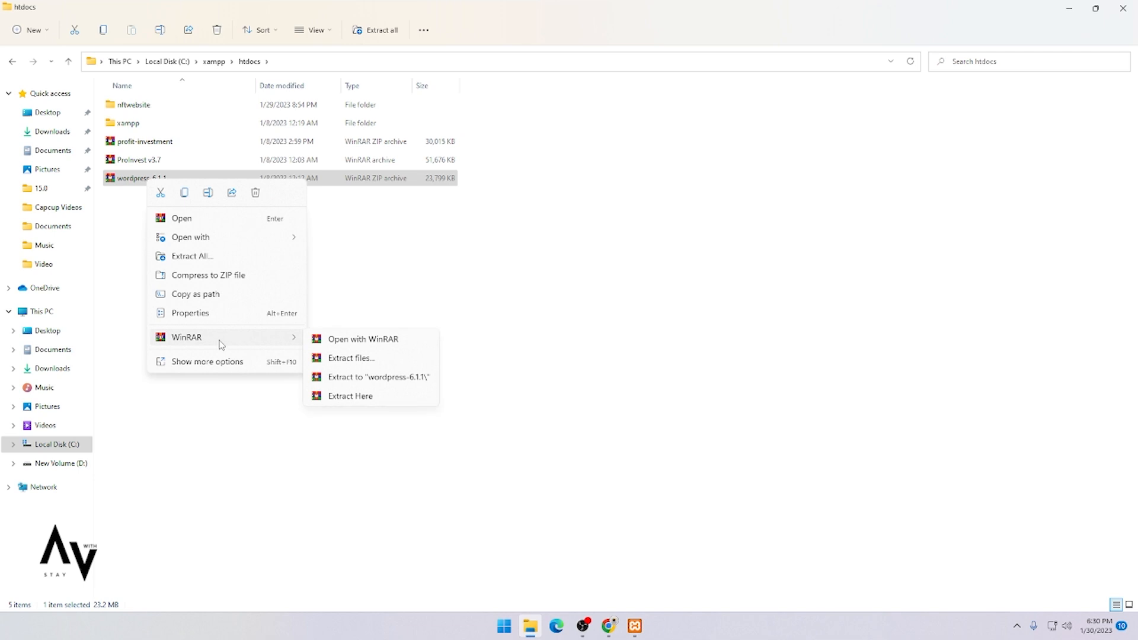
pyautogui.click(349, 395)
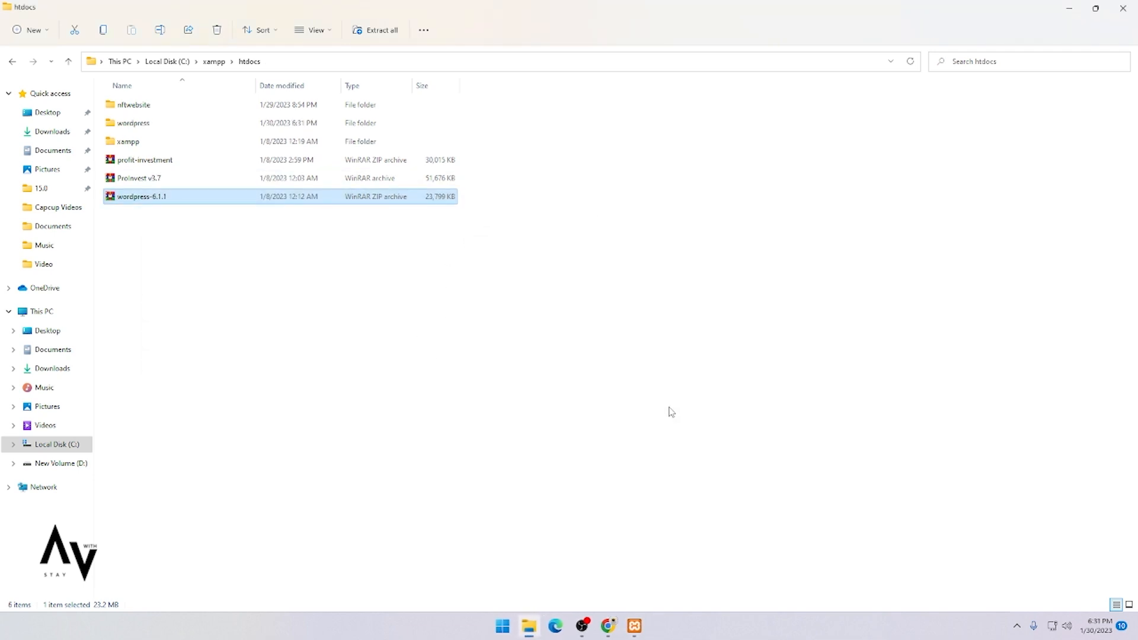
# Step: Rename the extracted wordpress folder to Cryptocurrency
pyautogui.moveTo(145, 127)
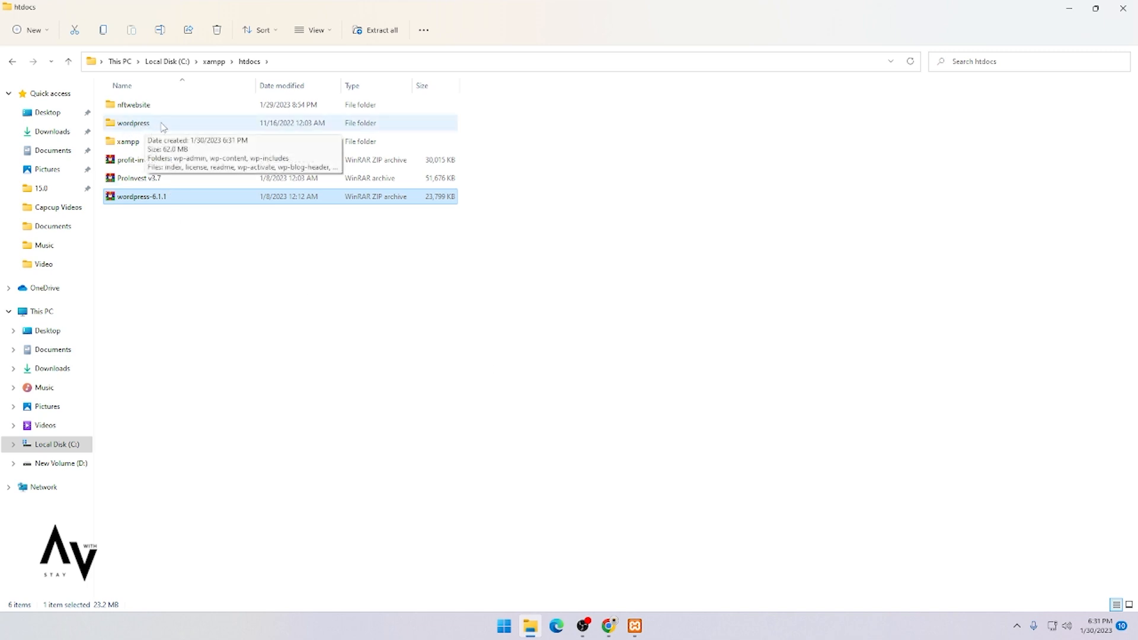
pyautogui.click(164, 127)
pyautogui.press('F2')
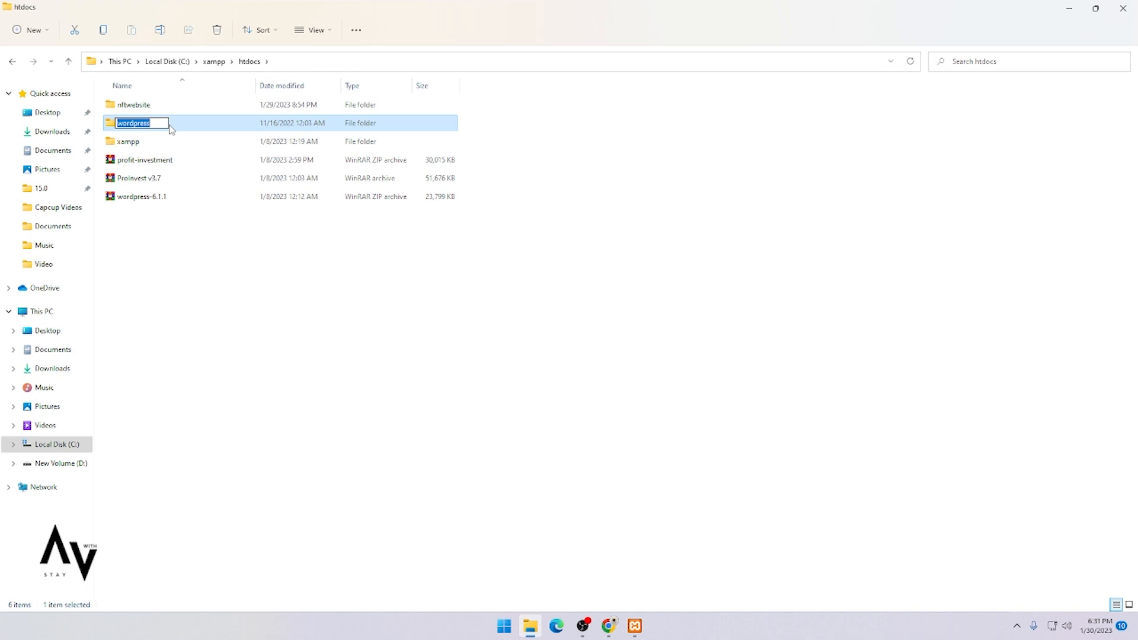
pyautogui.press('BackSpace')
pyautogui.write('Cryptocurrency')
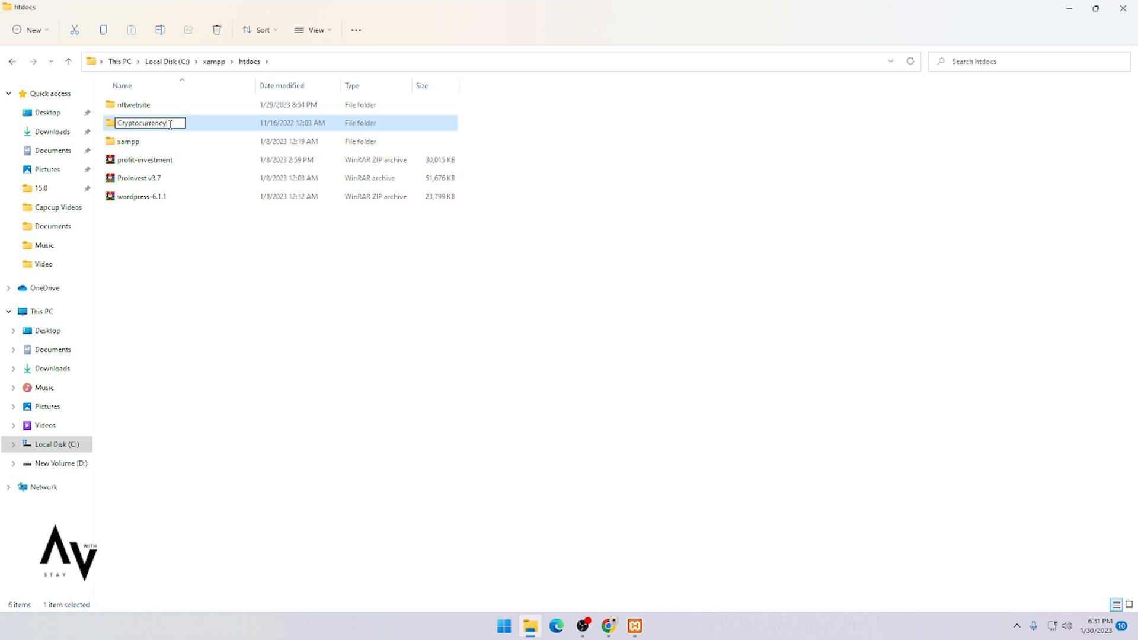
pyautogui.hotkey('shift', 'Left')
pyautogui.hotkey('shift', 'Left')
pyautogui.hotkey('shift', 'Left')
pyautogui.hotkey('shift', 'Left')
pyautogui.hotkey('shift', 'Left')
pyautogui.hotkey('shift', 'Left')
pyautogui.hotkey('shift', 'Left')
pyautogui.hotkey('shift', 'Left')
pyautogui.hotkey('shift', 'Left')
pyautogui.hotkey('shift', 'Left')
pyautogui.hotkey('shift', 'Left')
pyautogui.hotkey('shift', 'Left')
pyautogui.hotkey('shift', 'Left')
pyautogui.press('Return')
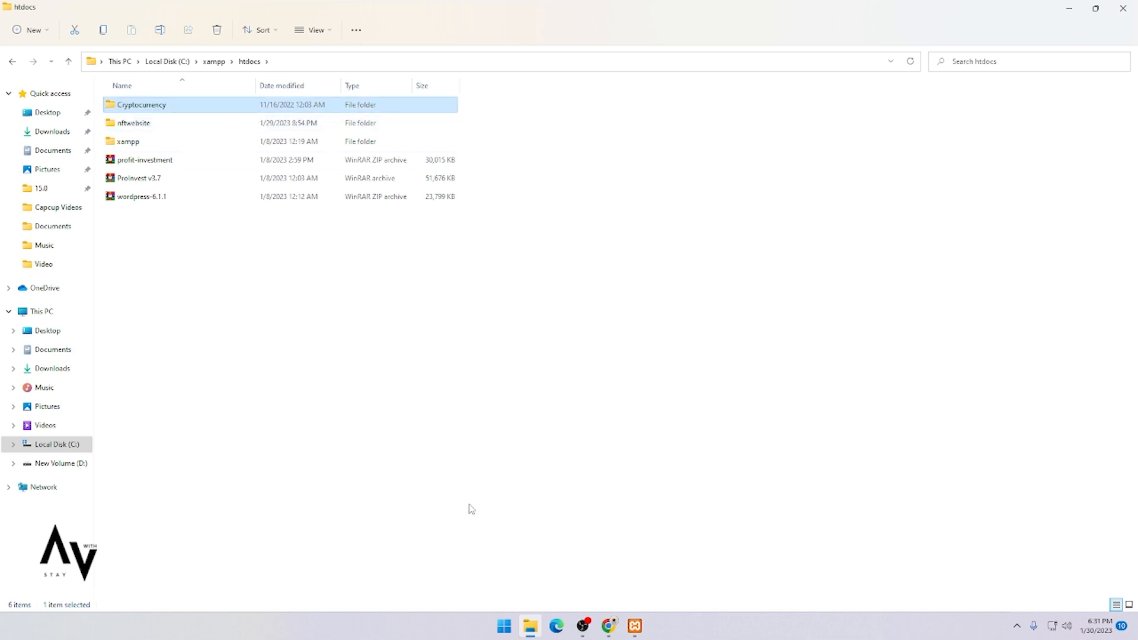
# Step: Load localhost/phpmyadmin in a new Chrome tab
pyautogui.click(609, 626)
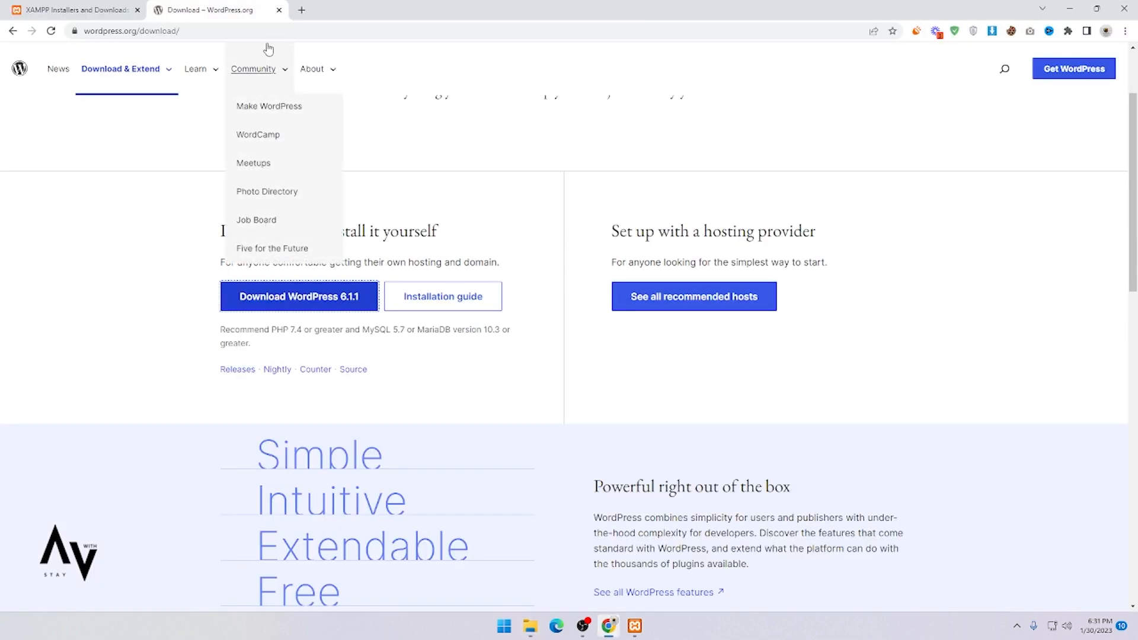
pyautogui.click(301, 10)
pyautogui.click(299, 27)
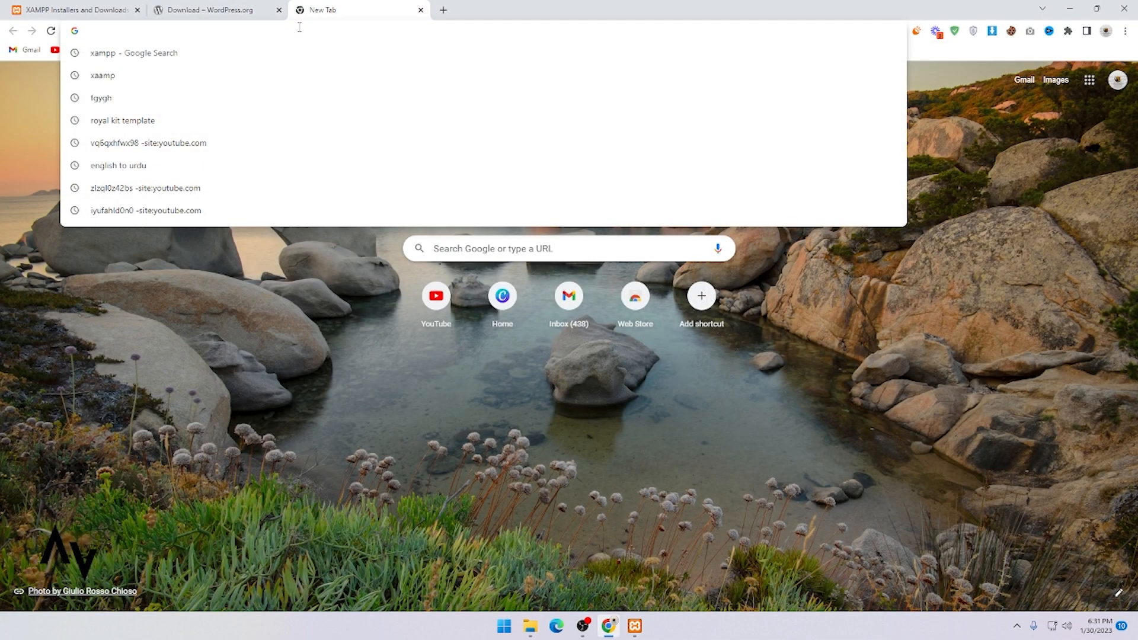
pyautogui.write('local')
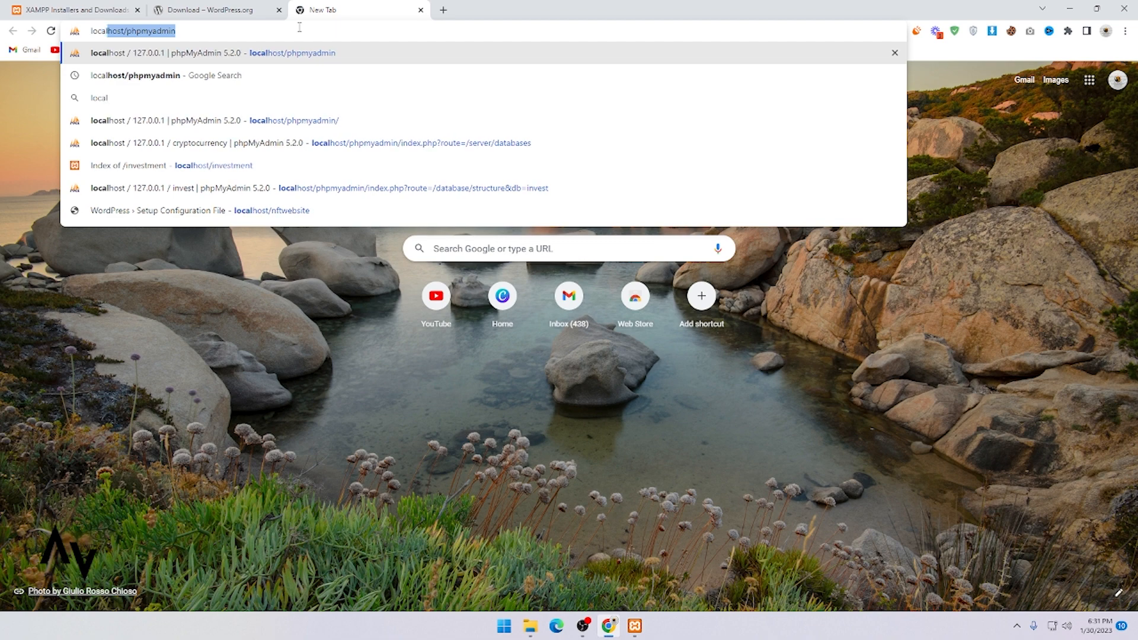
pyautogui.write('host')
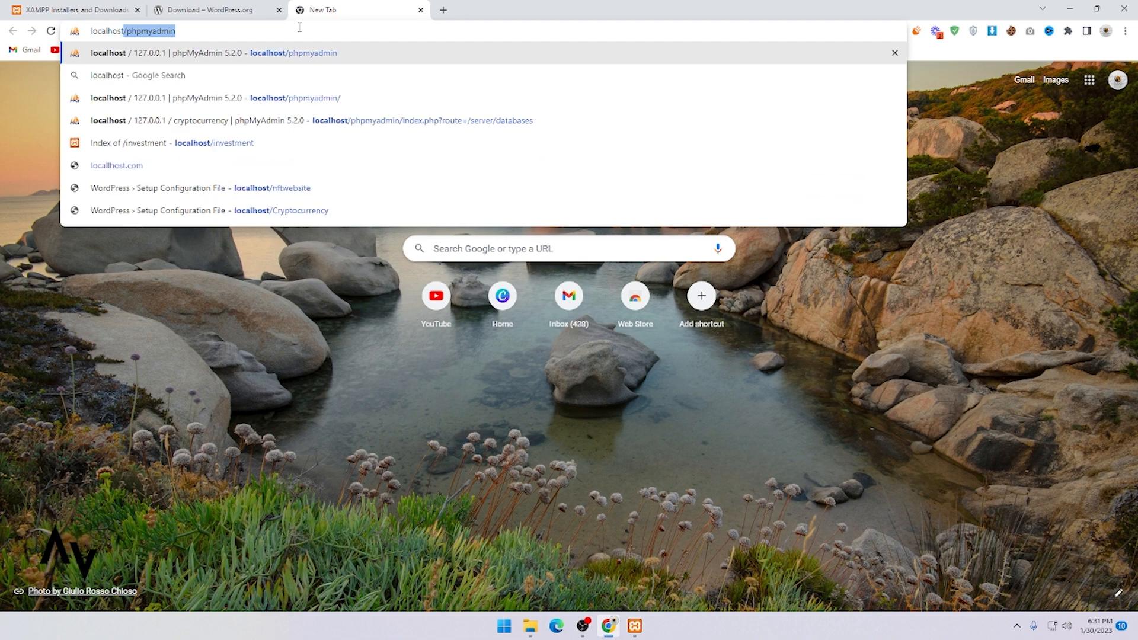
pyautogui.press('Right')
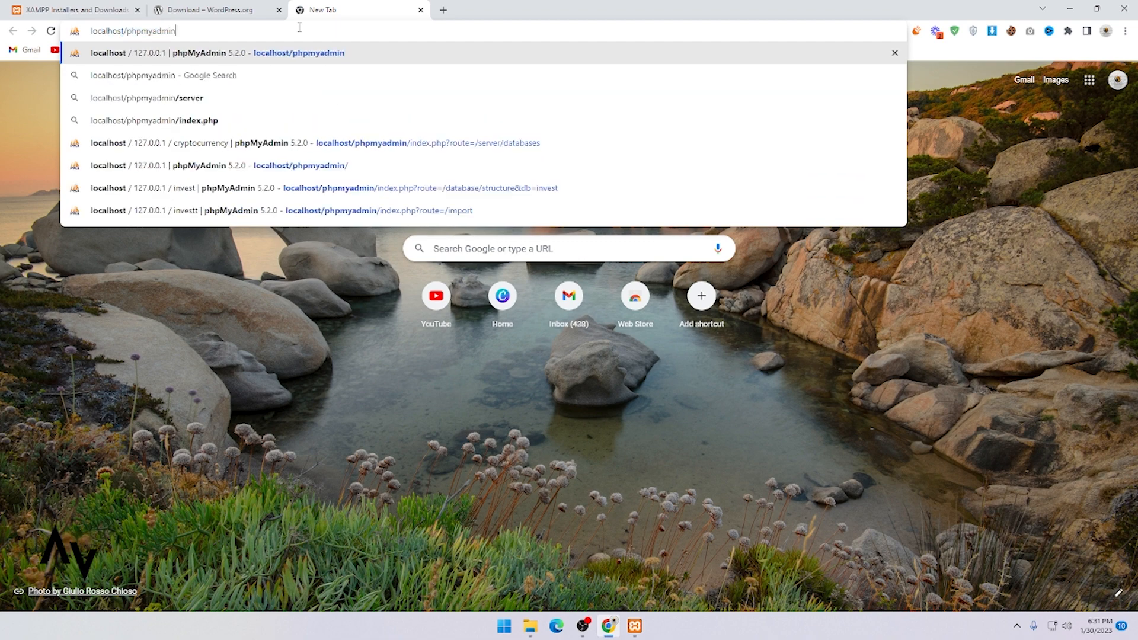
pyautogui.press('Return')
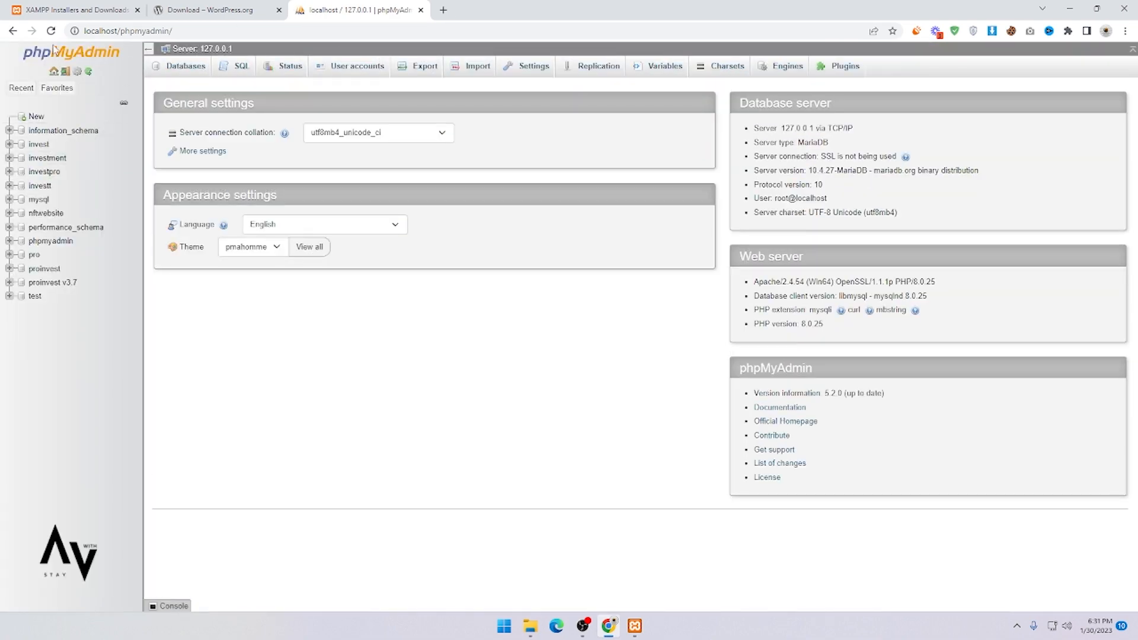
# Step: Create a database named cryptocurrency from phpMyAdmin's Databases tab
pyautogui.click(177, 72)
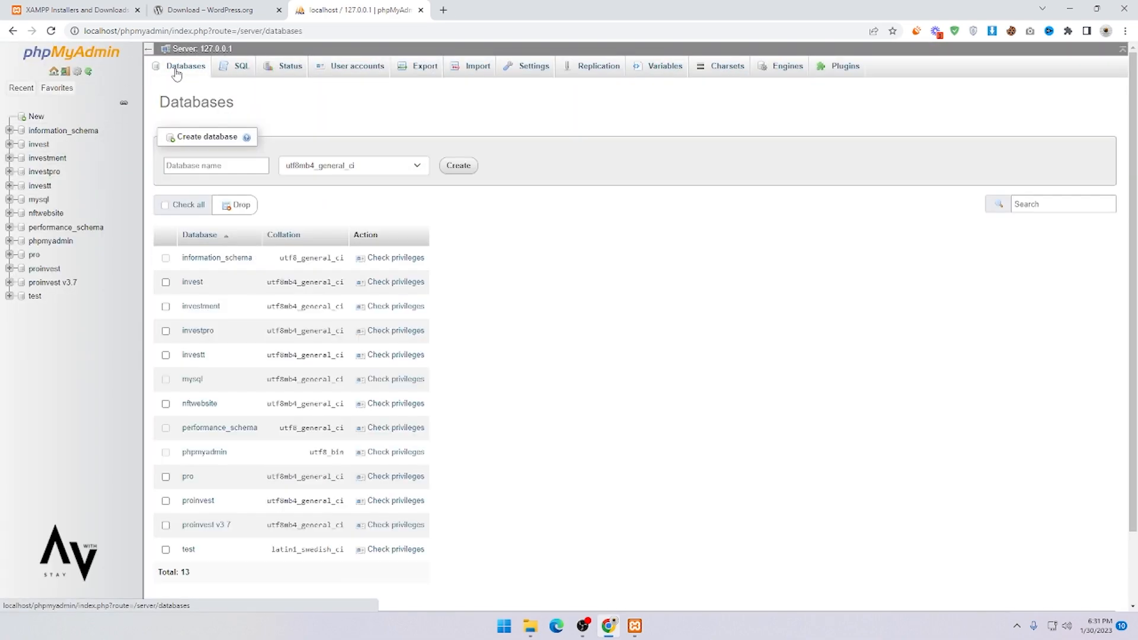
pyautogui.click(209, 163)
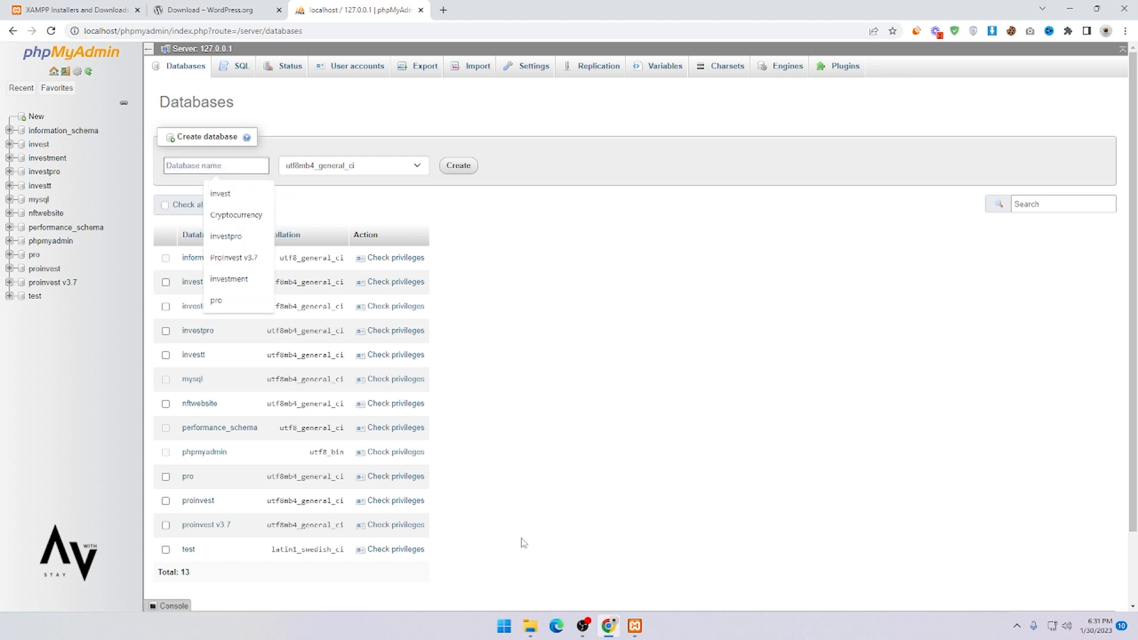
pyautogui.click(530, 626)
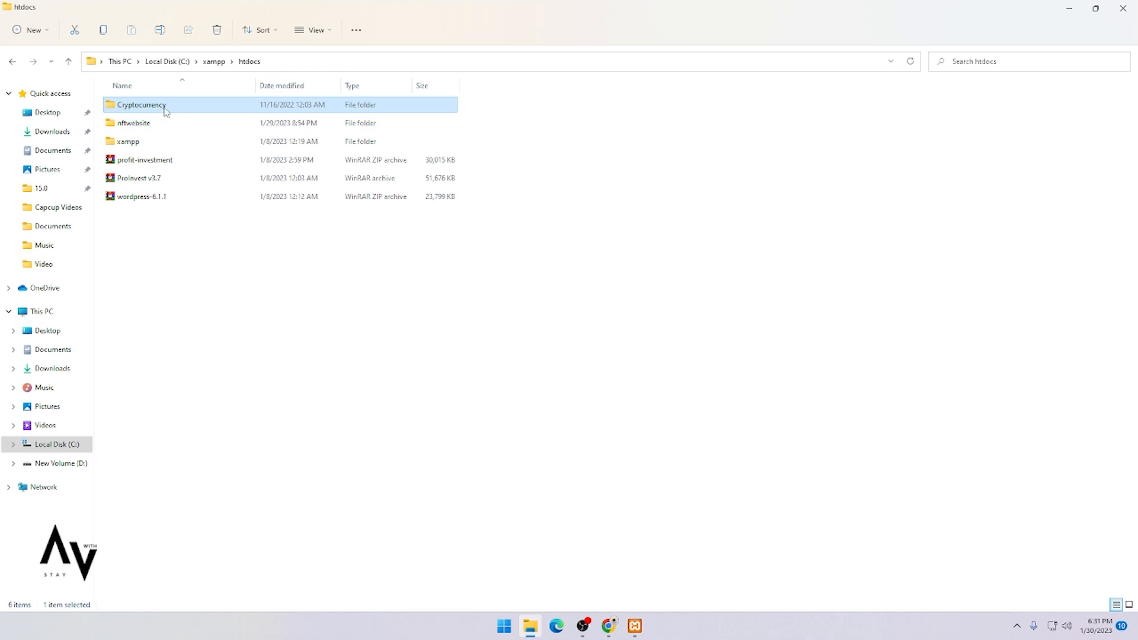
pyautogui.click(608, 626)
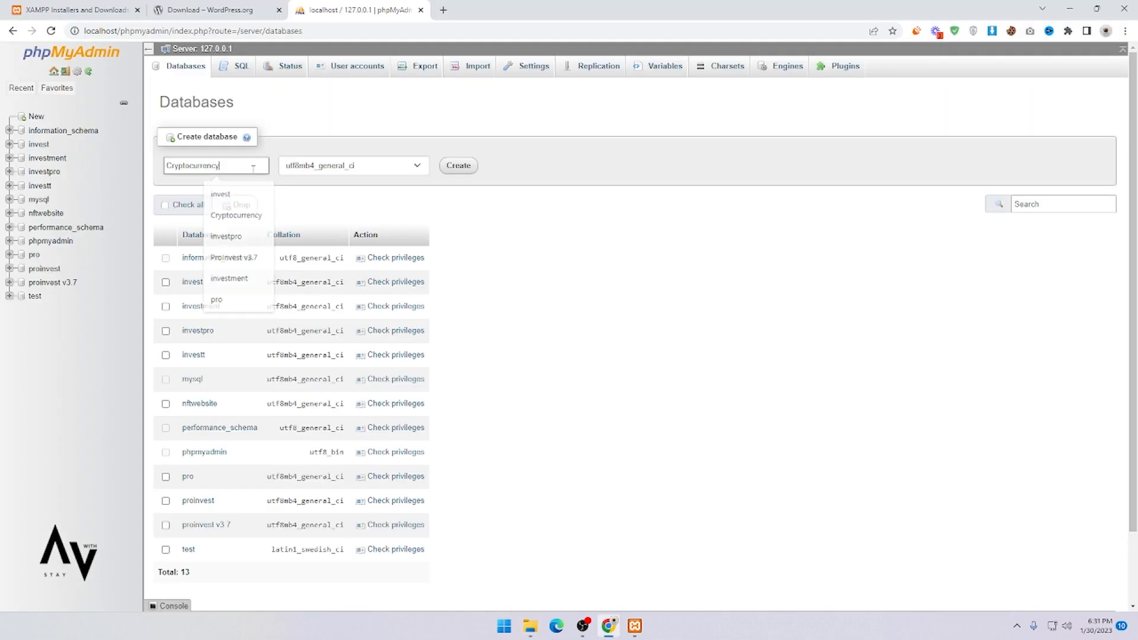
pyautogui.click(236, 214)
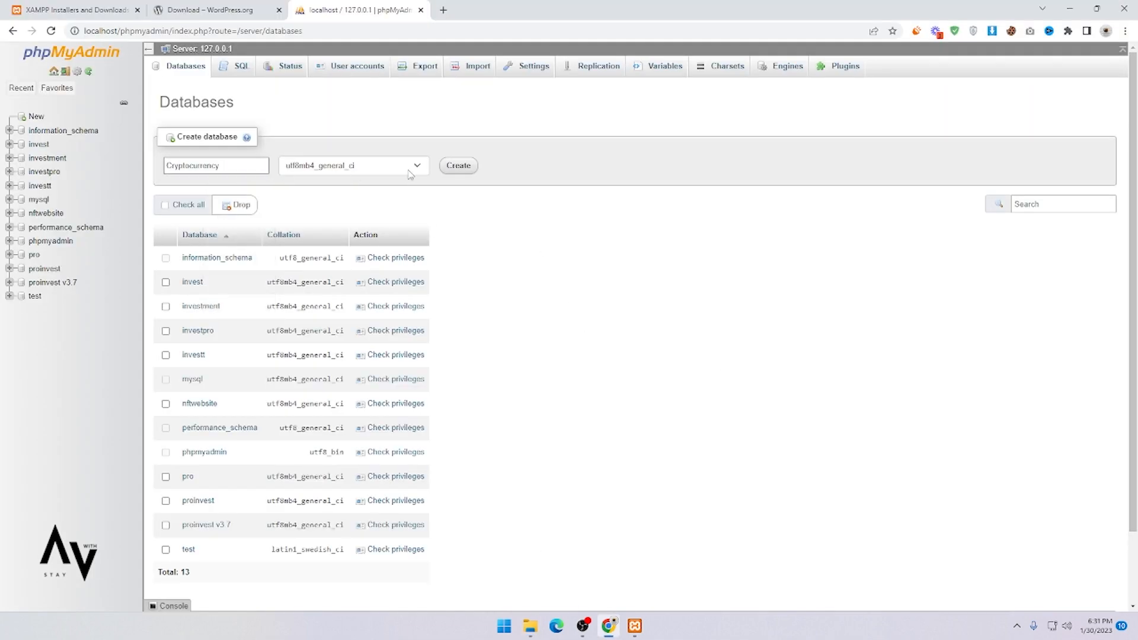
pyautogui.click(458, 168)
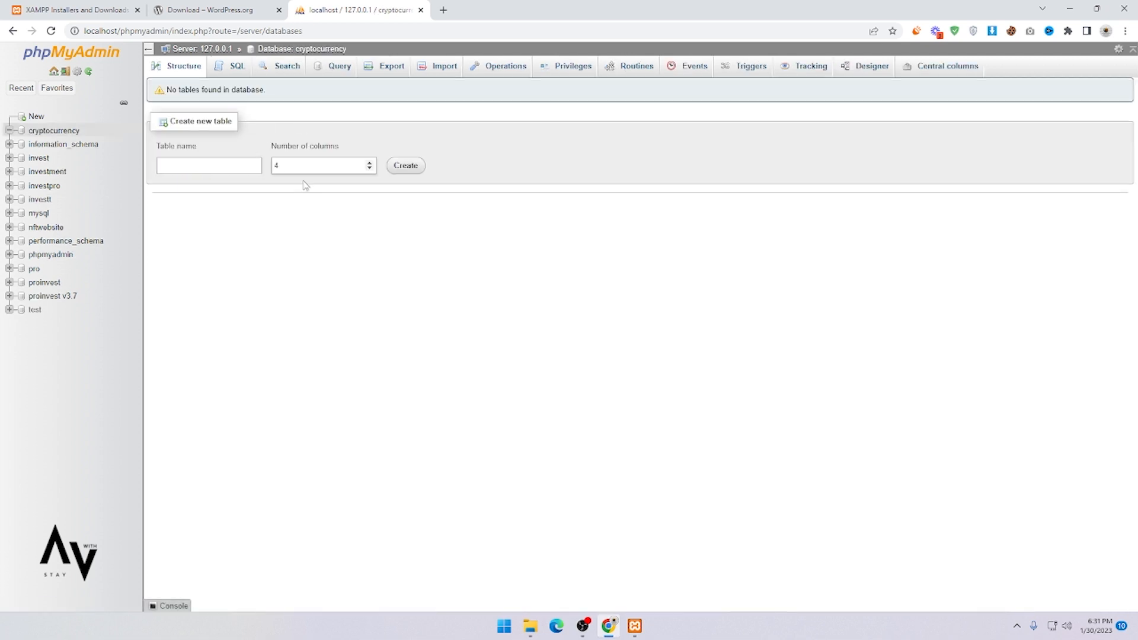
pyautogui.click(446, 10)
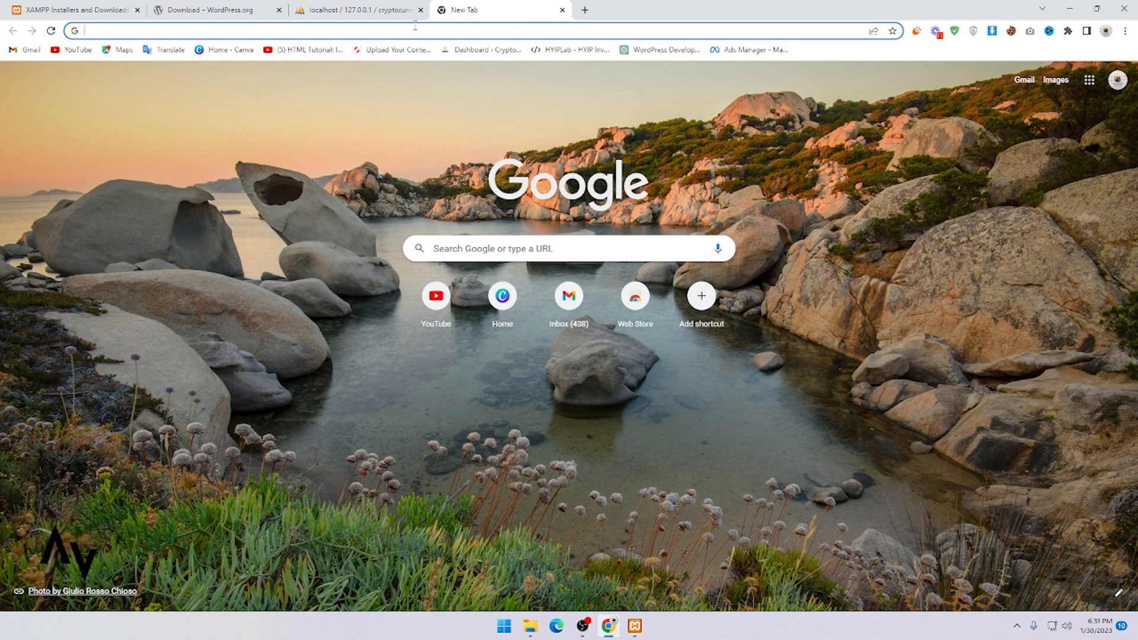
# Step: Go to localhost/Cryptocurrency to bring up the WordPress language setup page
pyautogui.click(415, 26)
pyautogui.write('loc')
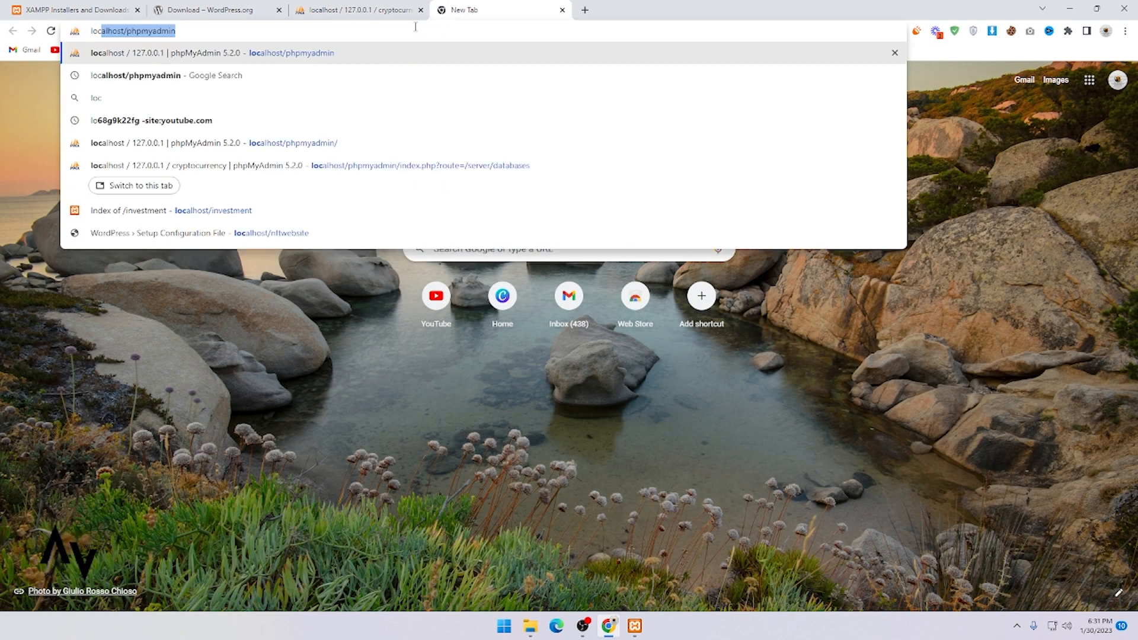
pyautogui.write('alhost')
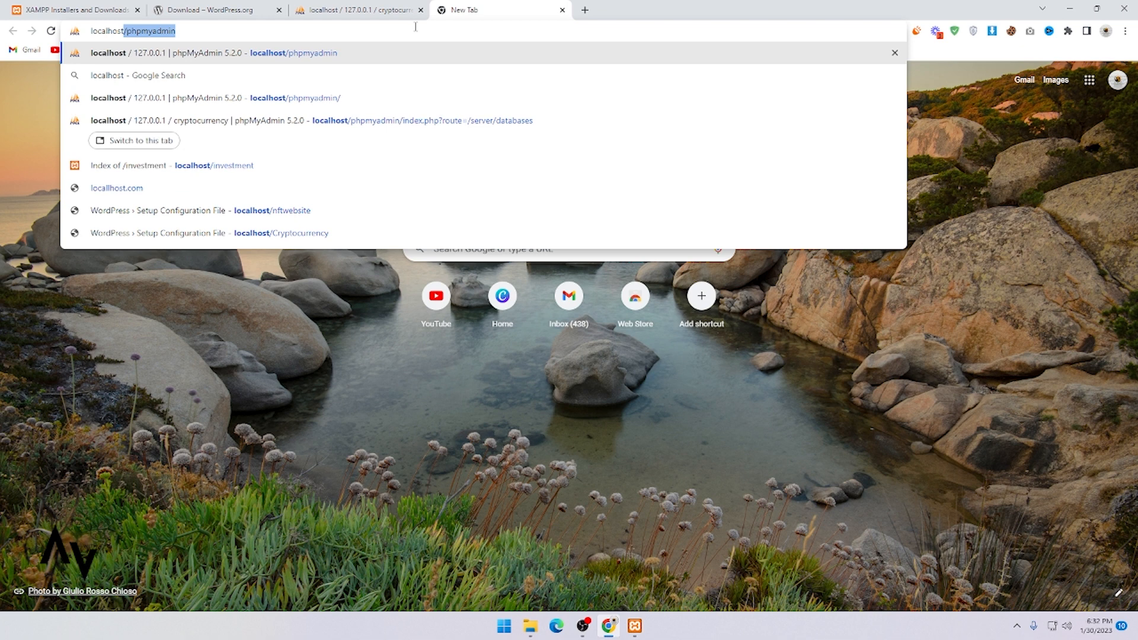
pyautogui.write('/')
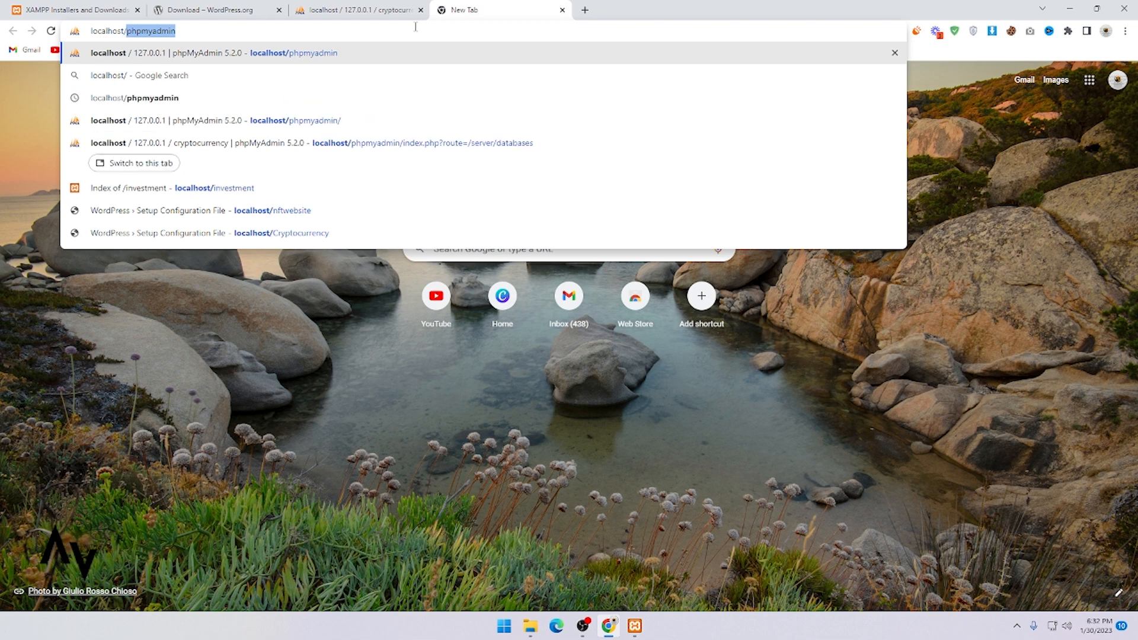
pyautogui.write('Cryptocurrency')
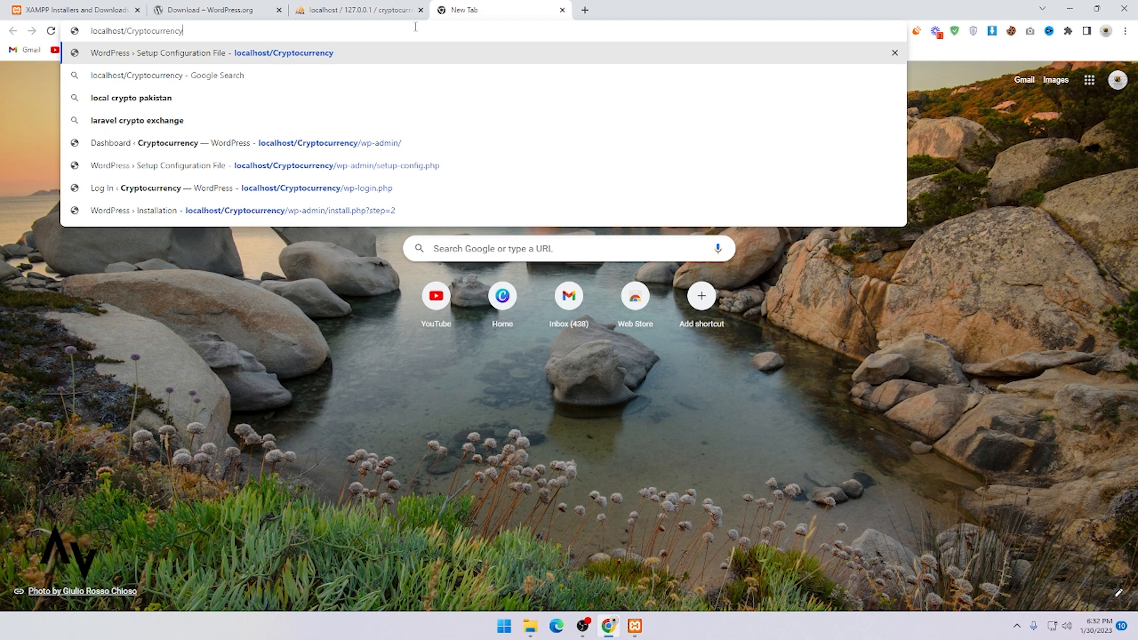
pyautogui.press('Return')
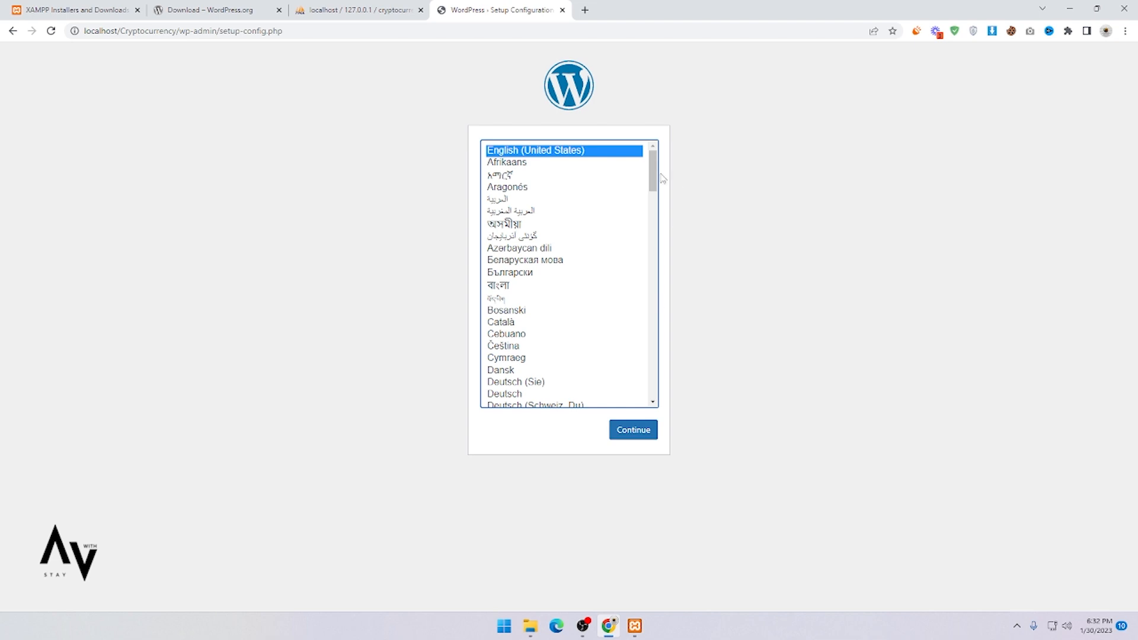
# Step: Keep English (United States) and proceed to the database connection setup
pyautogui.moveTo(653, 177); pyautogui.dragTo(680, 164)
pyautogui.click(640, 433)
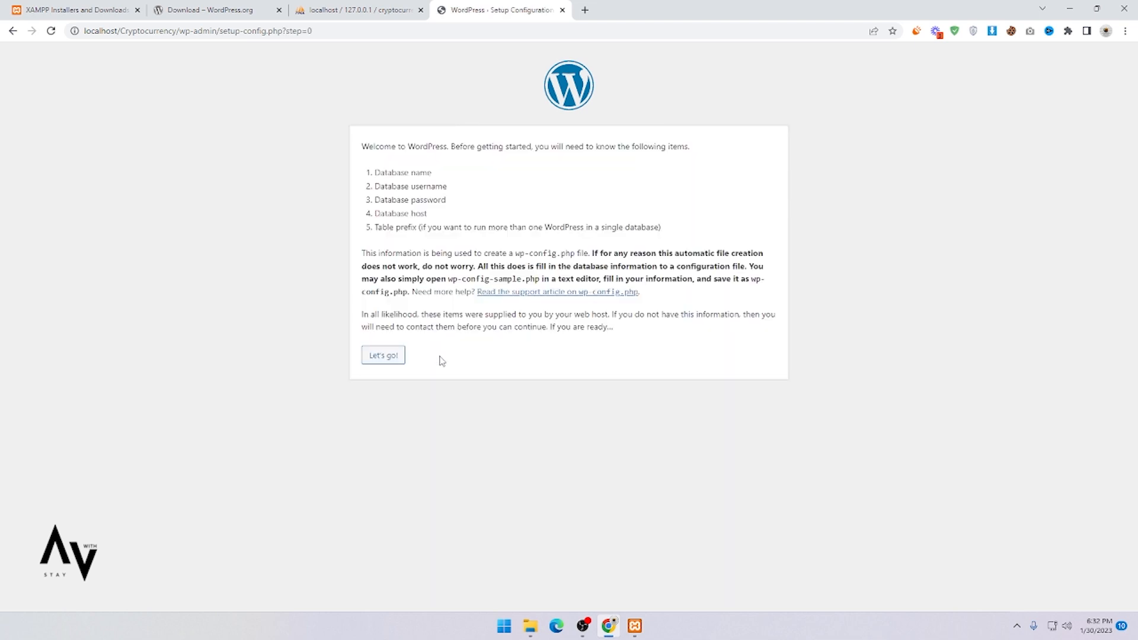
pyautogui.click(381, 359)
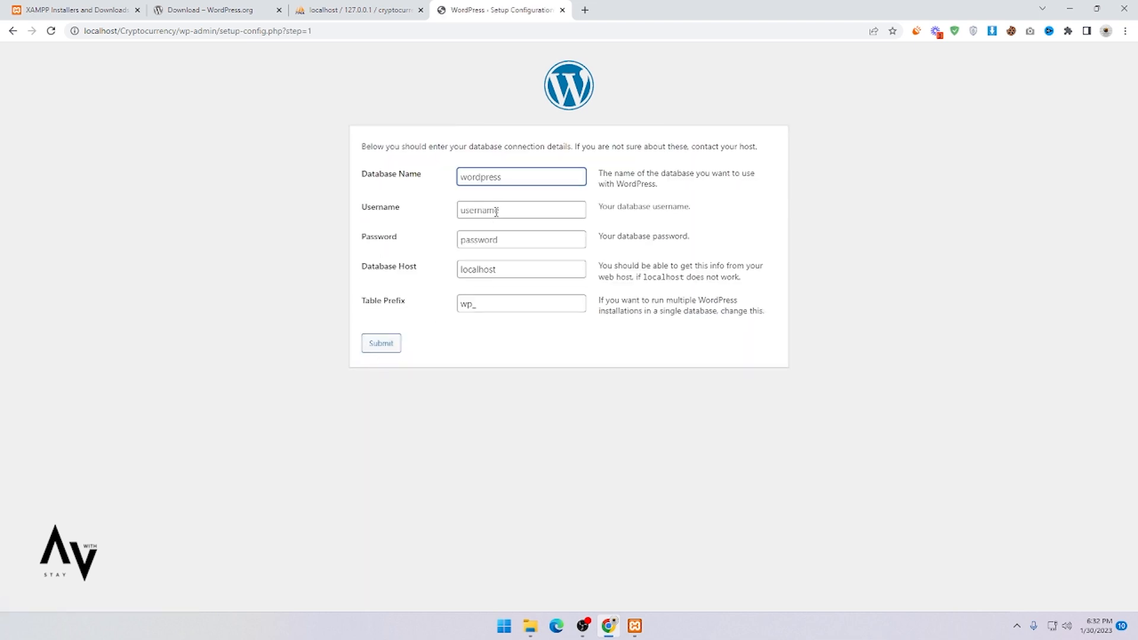
# Step: Enter database name Cryptocurrency, username root, blank password, submit, and run the installation
pyautogui.click(494, 181)
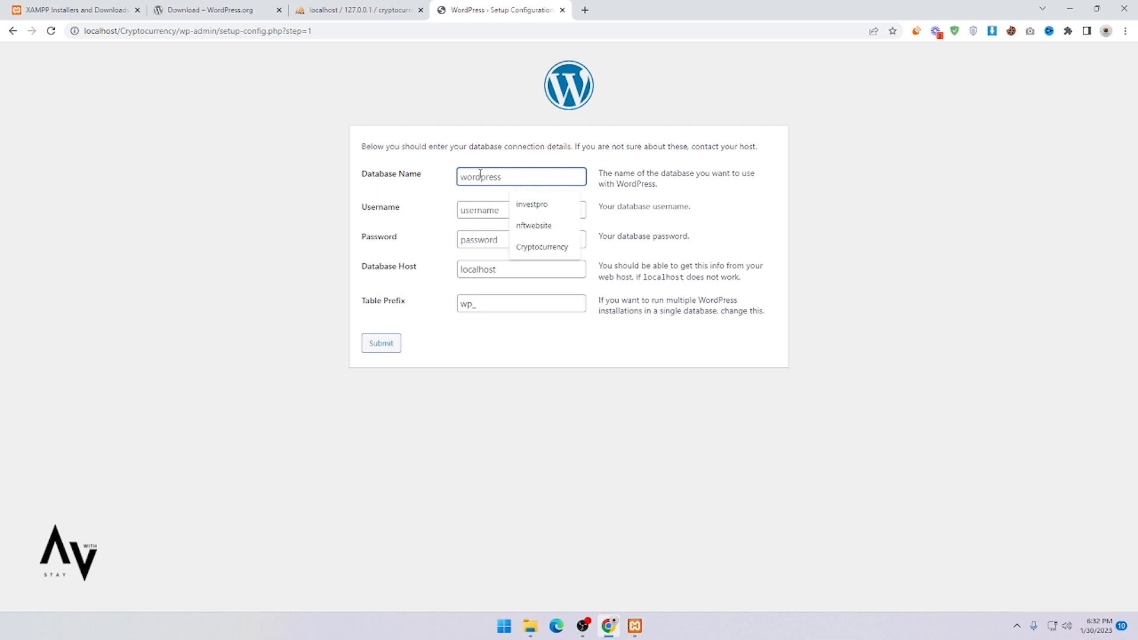
pyautogui.click(542, 247)
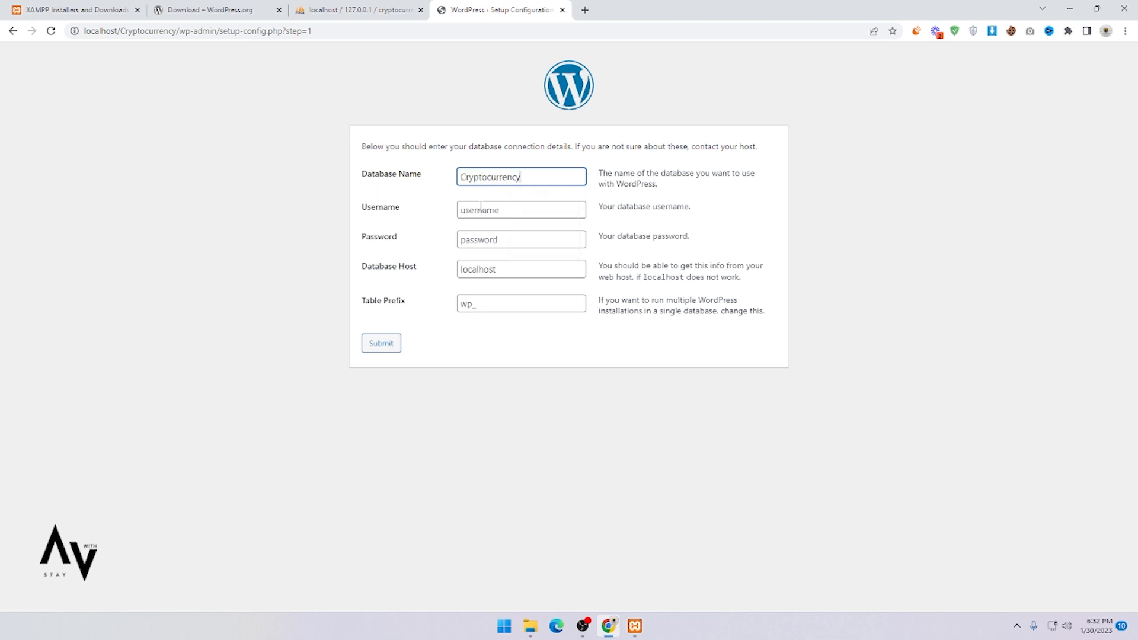
pyautogui.click(479, 211)
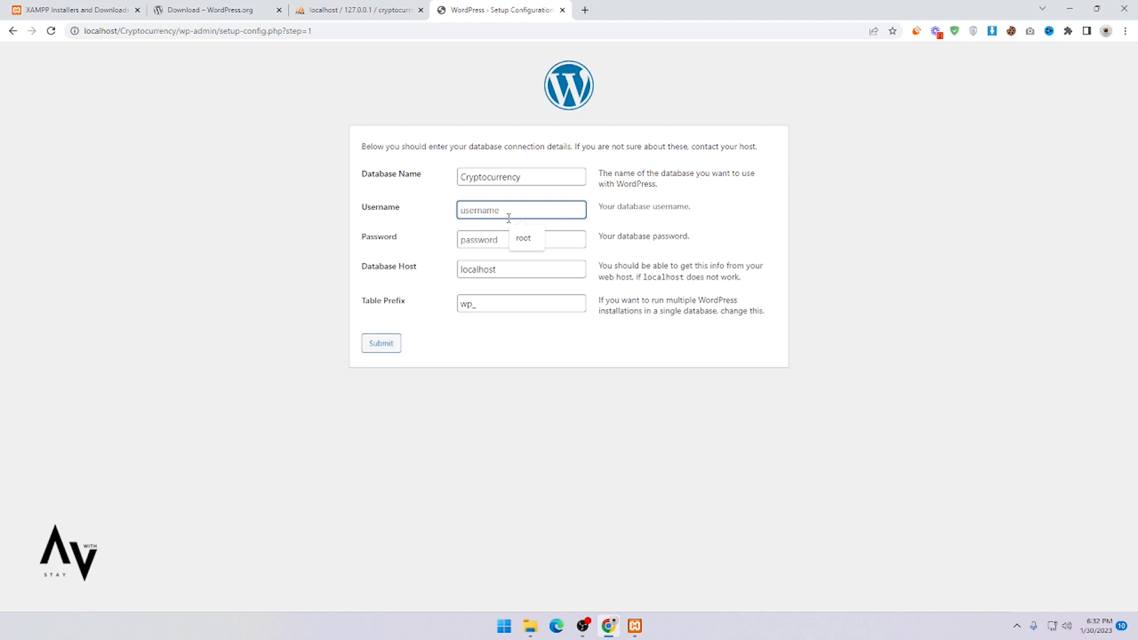
pyautogui.click(525, 239)
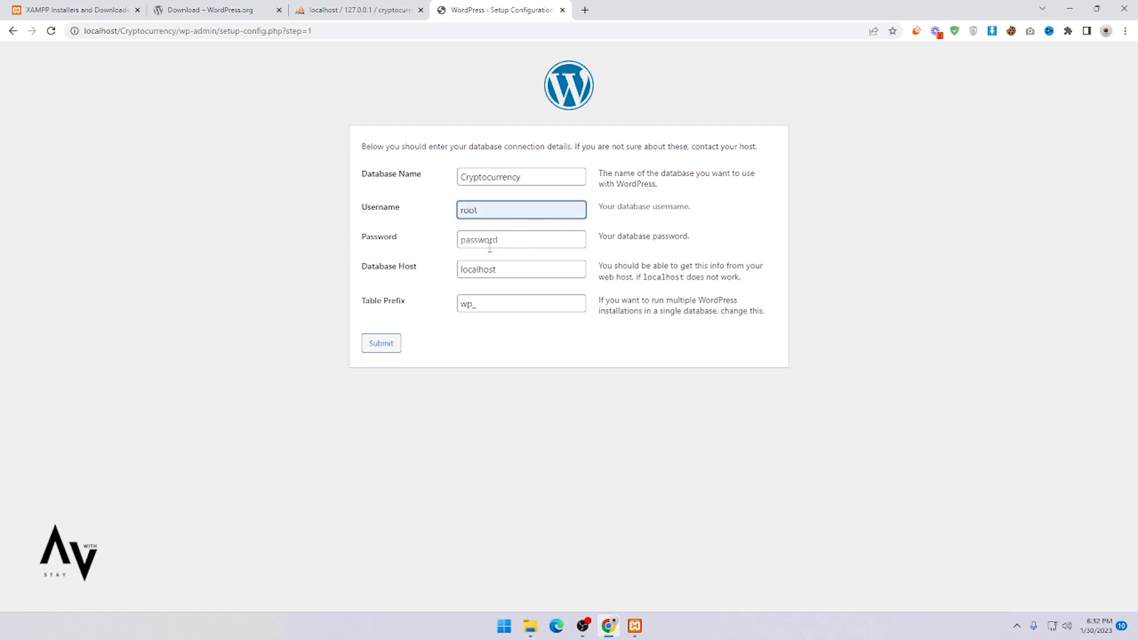
pyautogui.click(492, 243)
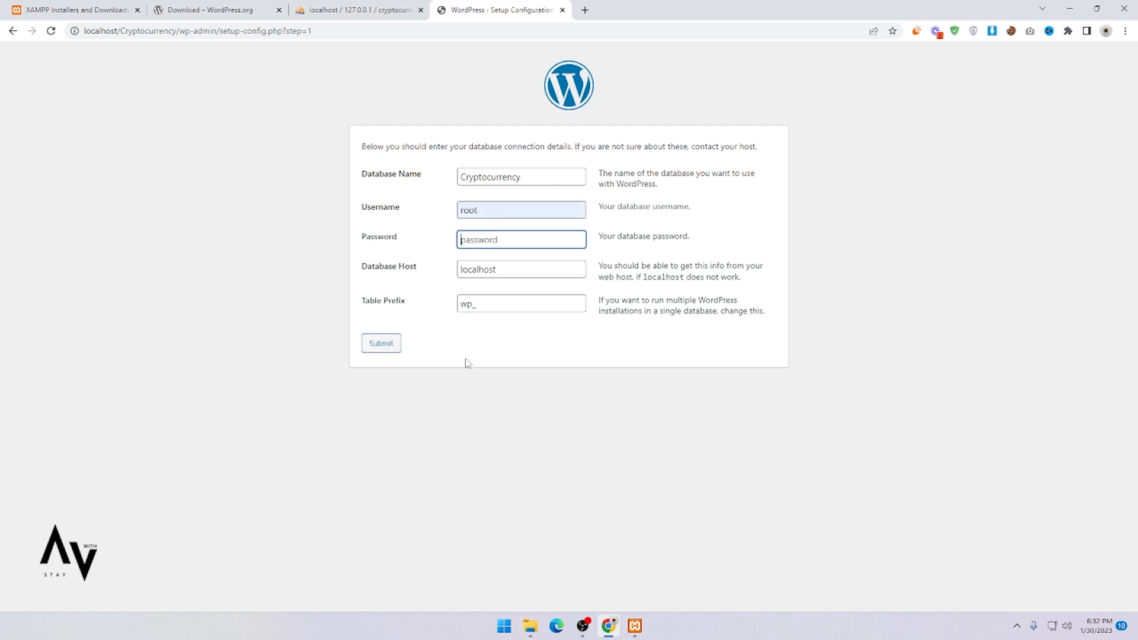
pyautogui.click(382, 347)
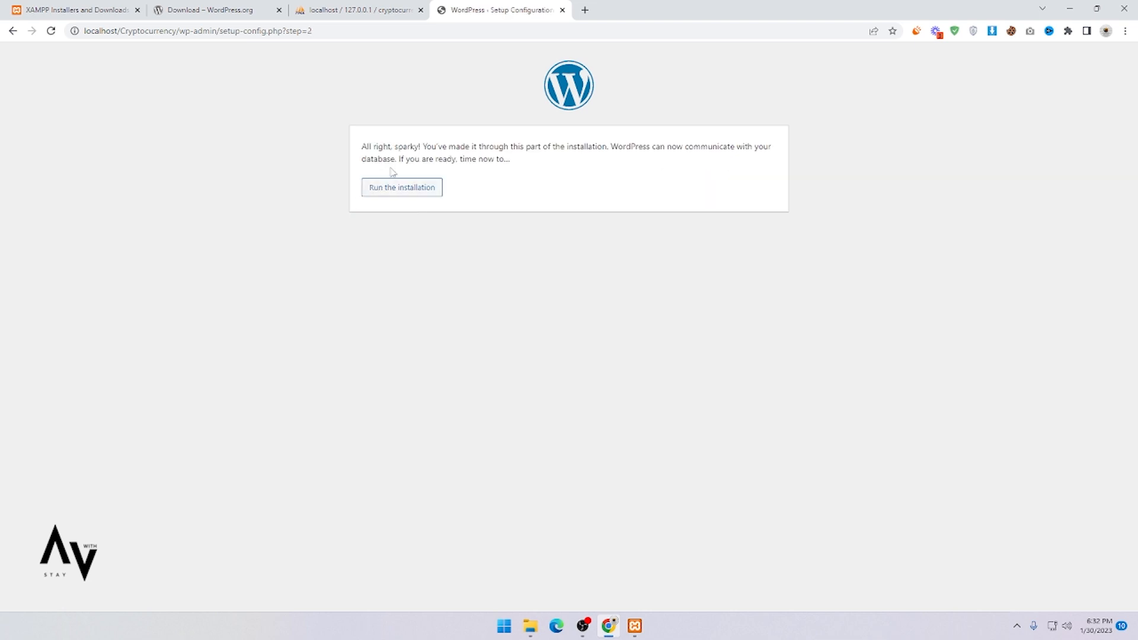
pyautogui.click(389, 196)
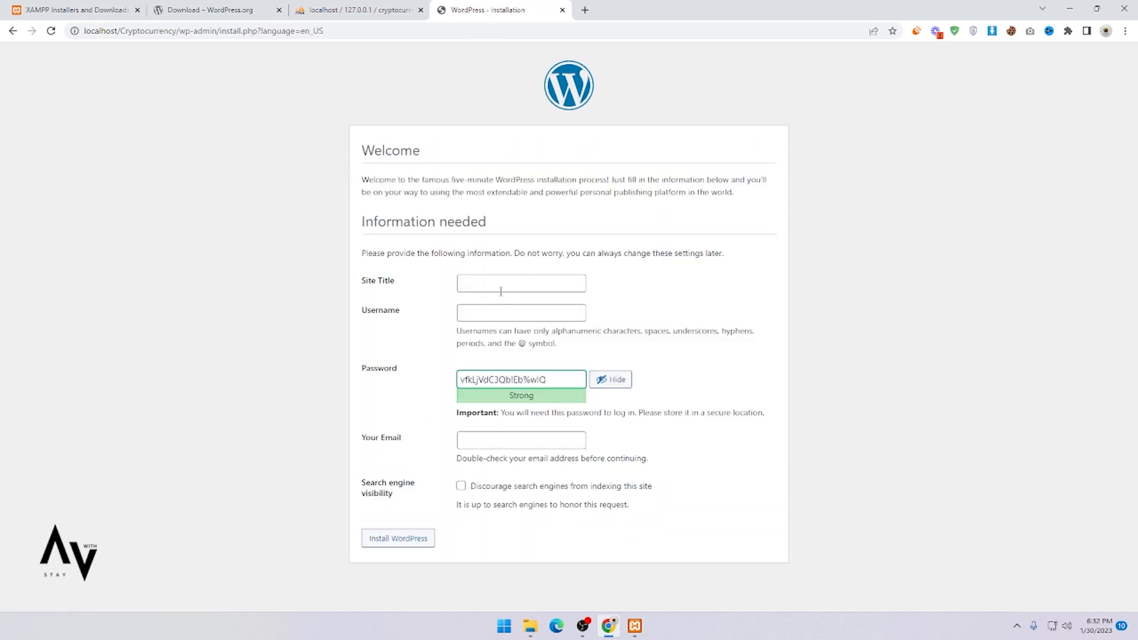
# Step: Set the site title to Cryptocurrency and the admin username to admin
pyautogui.click(501, 291)
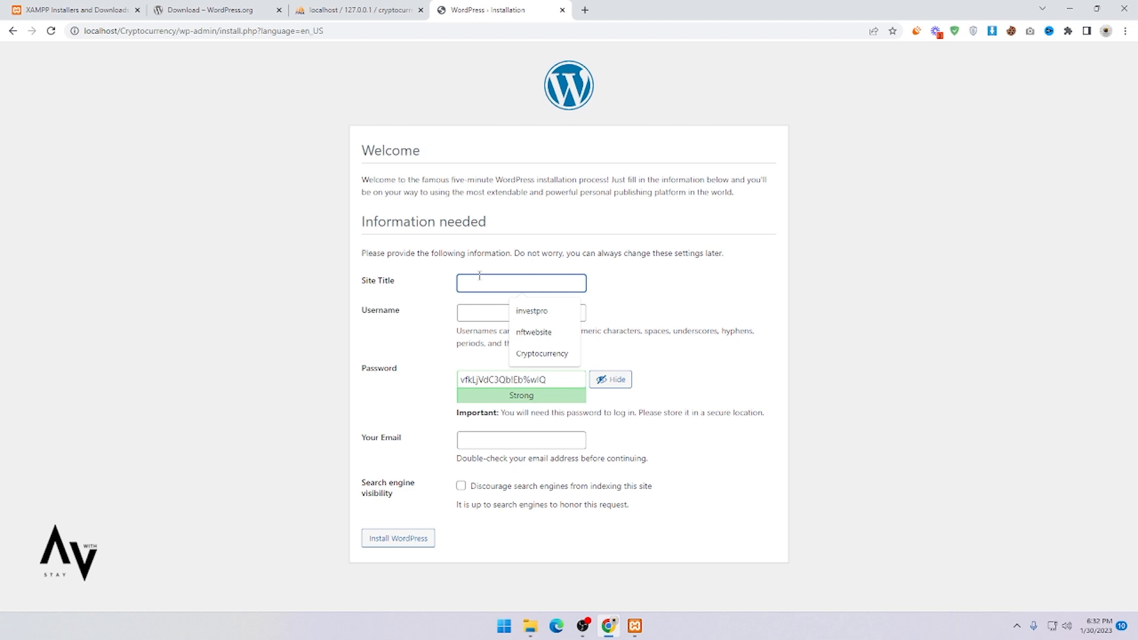
pyautogui.write('Cryptocurrency')
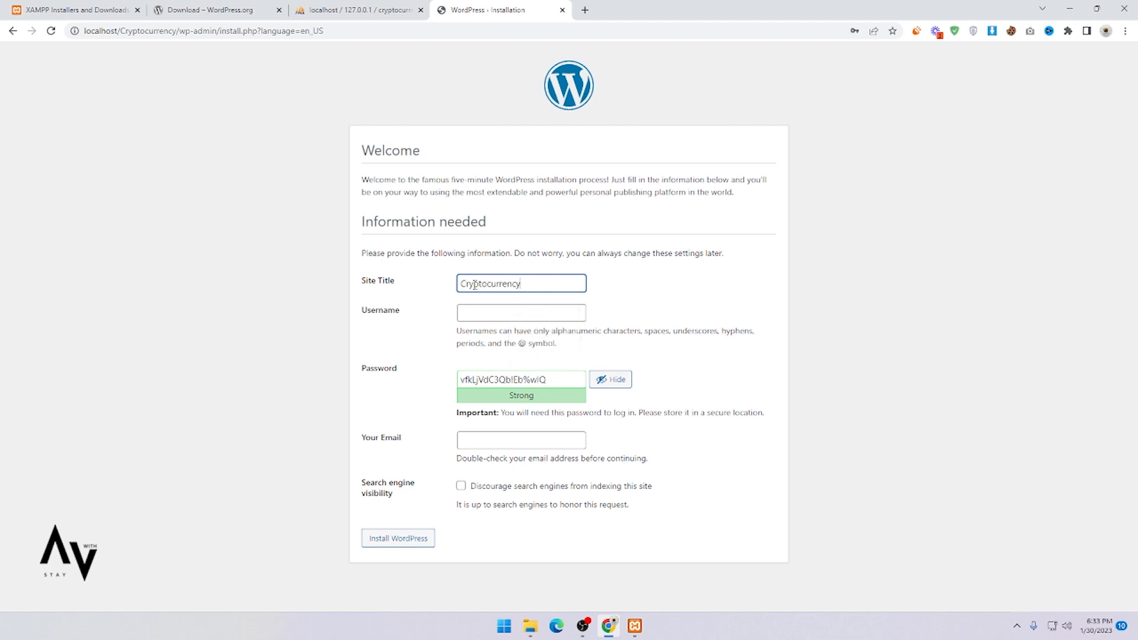
pyautogui.click(468, 309)
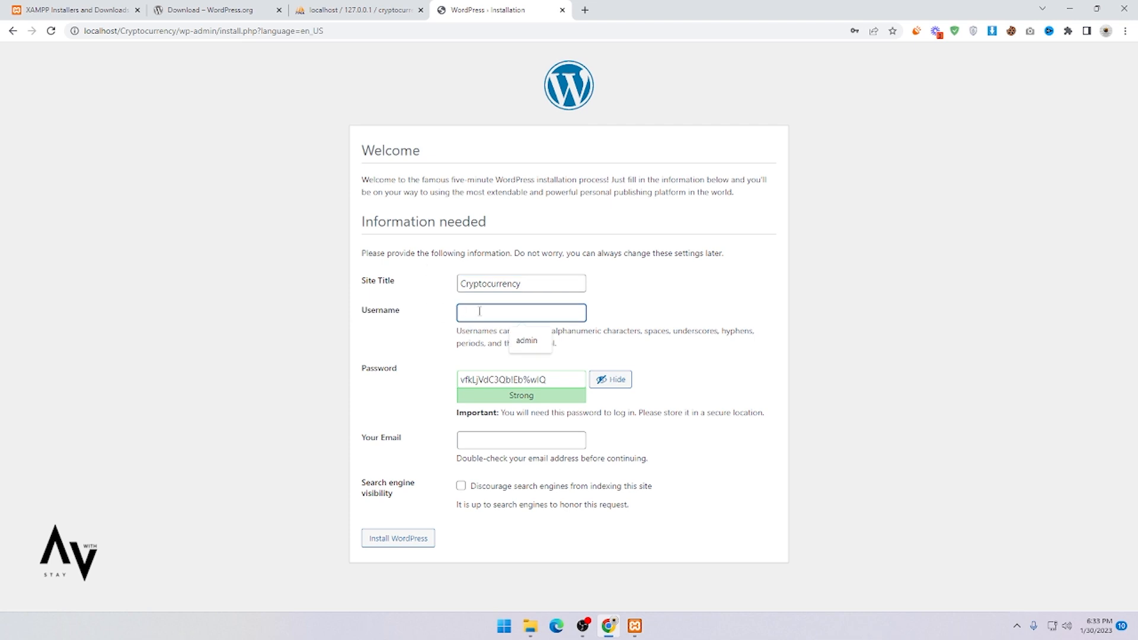
pyautogui.write('admin')
# Step: Replace the generated password with a weak one and confirm its use
pyautogui.moveTo(565, 384); pyautogui.dragTo(432, 386)
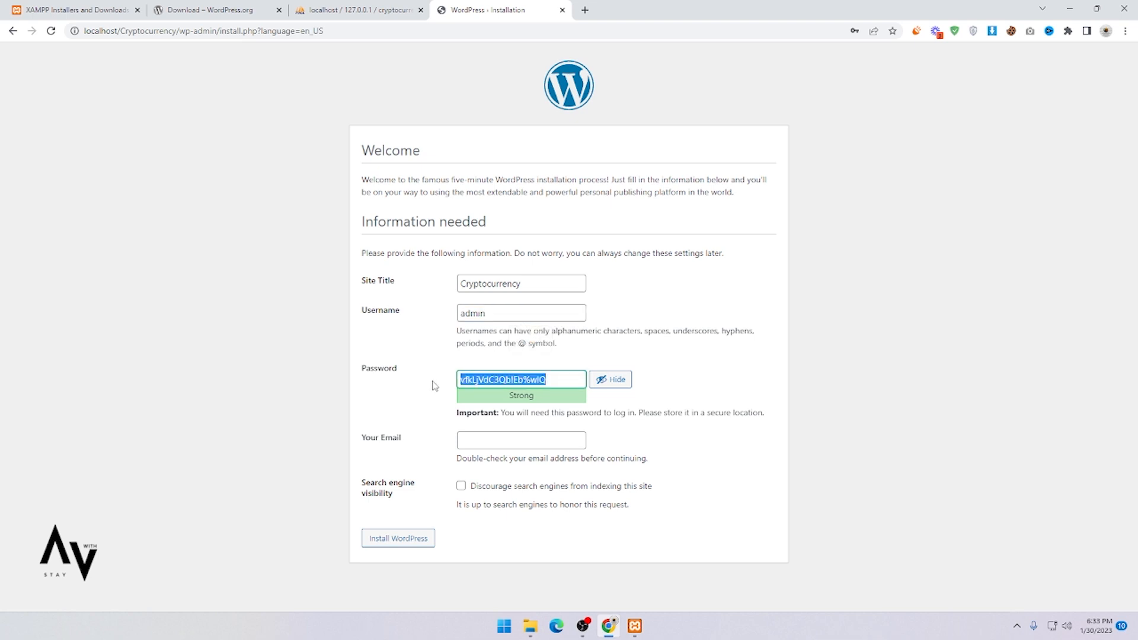
pyautogui.press('BackSpace')
pyautogui.write('admin')
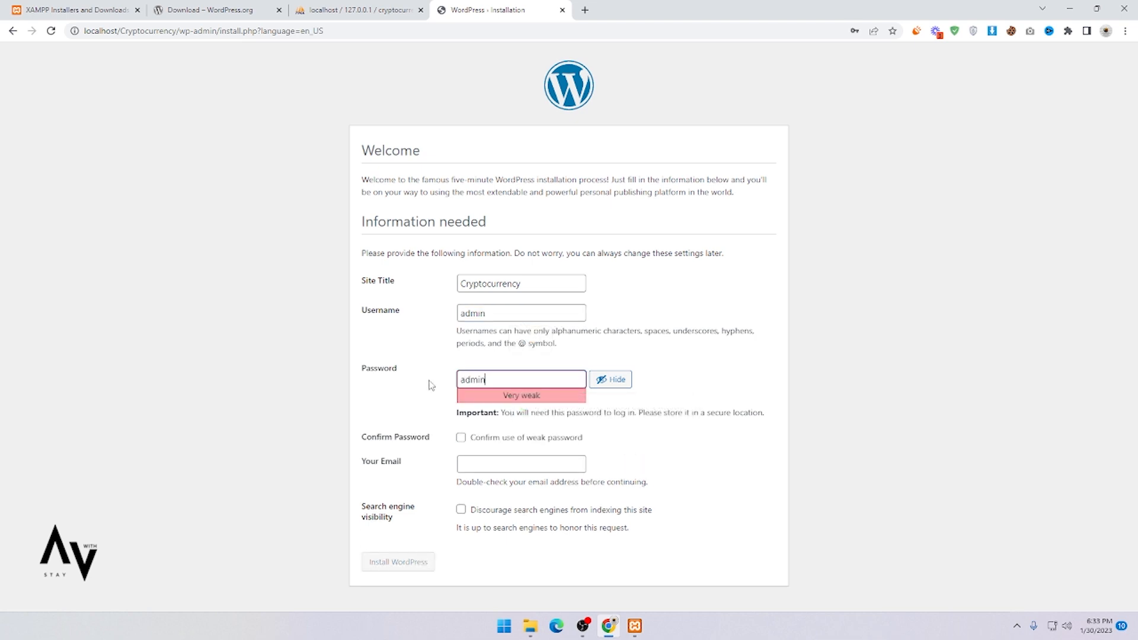
pyautogui.doubleClick(511, 395)
pyautogui.moveTo(526, 402); pyautogui.dragTo(545, 405)
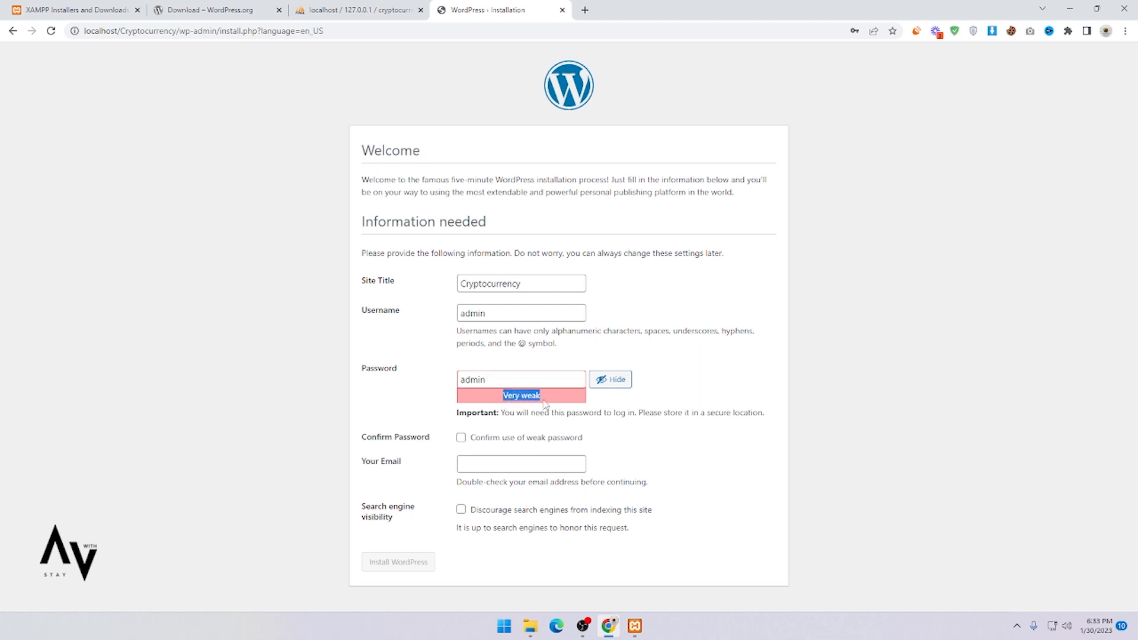
pyautogui.click(461, 440)
# Step: Fill in the admin e-mail address and install WordPress
pyautogui.click(474, 467)
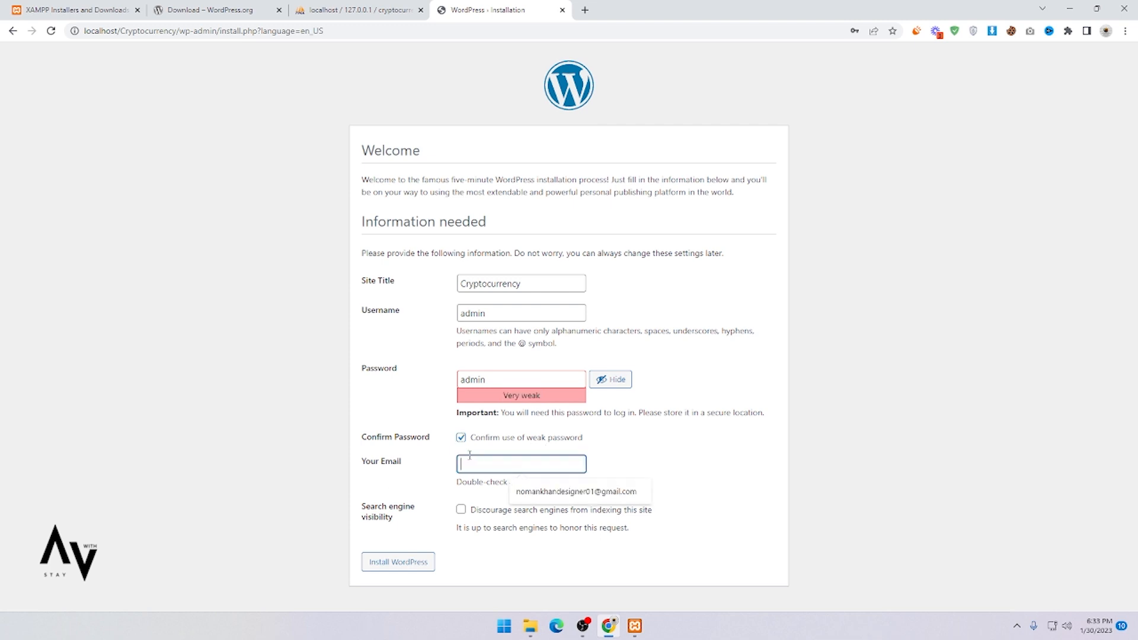
pyautogui.click(516, 491)
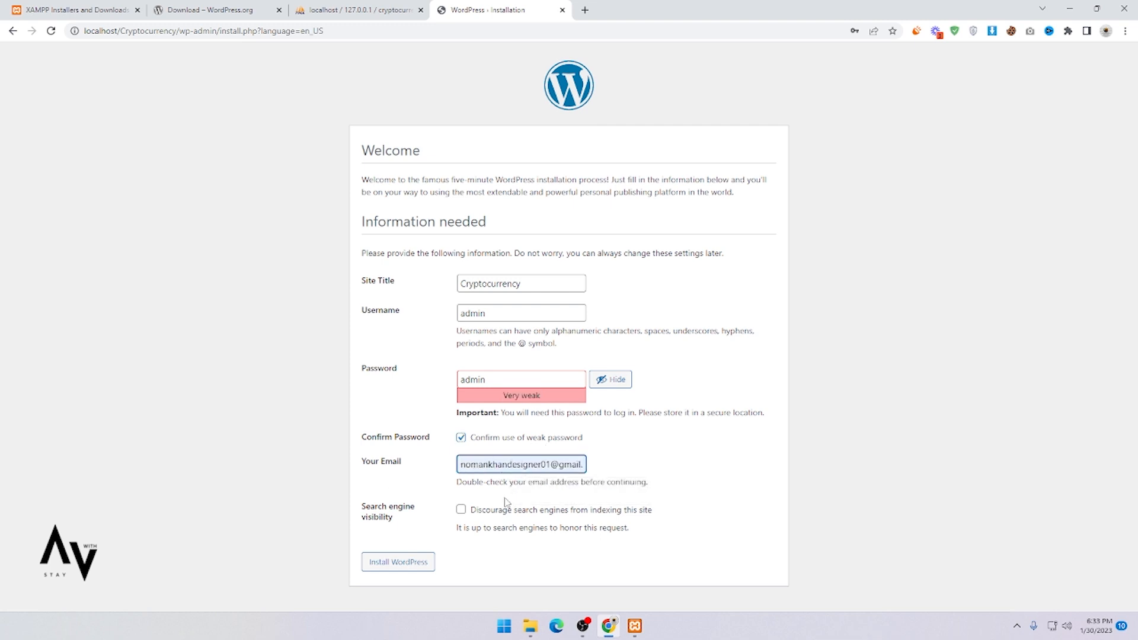
pyautogui.click(392, 567)
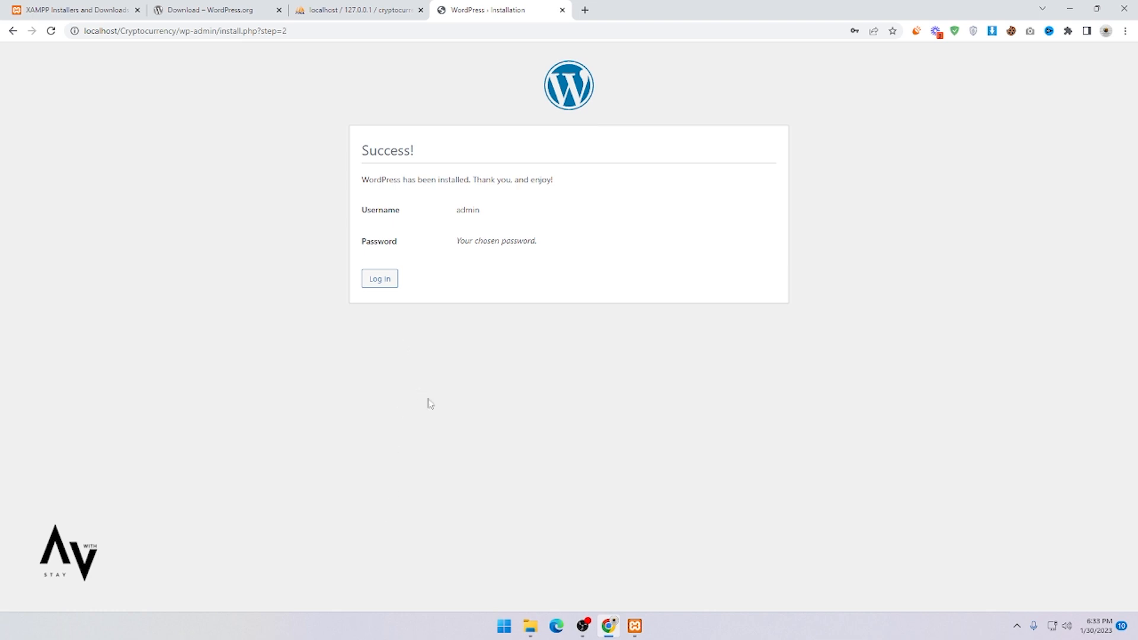
# Step: Dismiss the browser's save-password prompt and go to the site's login page
pyautogui.click(673, 201)
pyautogui.click(877, 204)
pyautogui.click(384, 287)
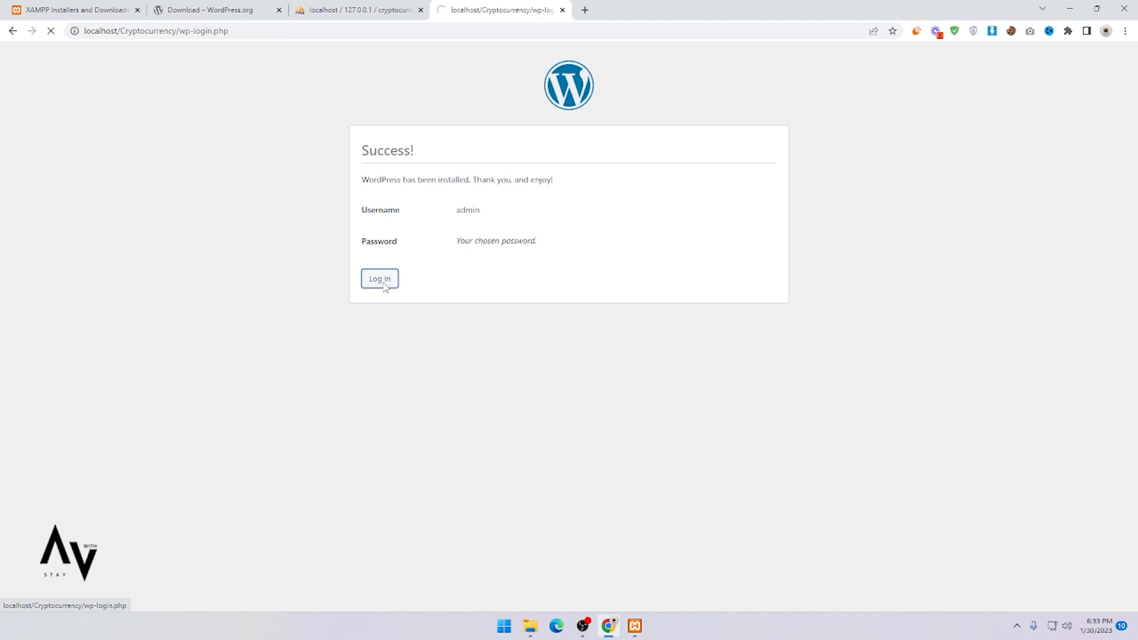
# Step: Log in as admin with the account password, with Remember Me ticked
pyautogui.click(534, 211)
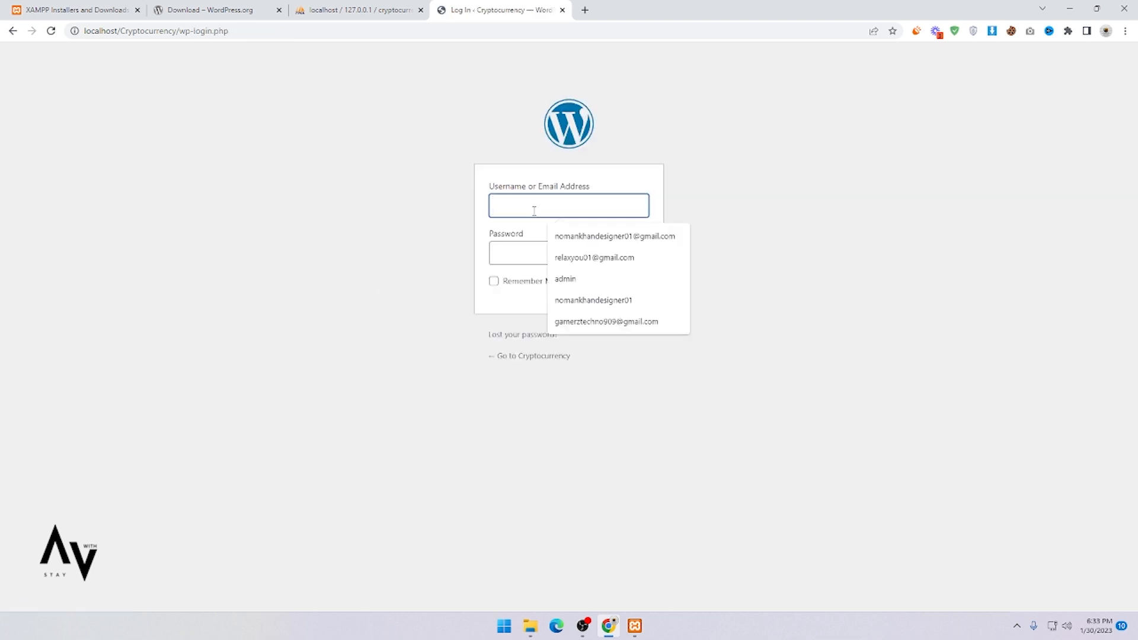
pyautogui.write('admin')
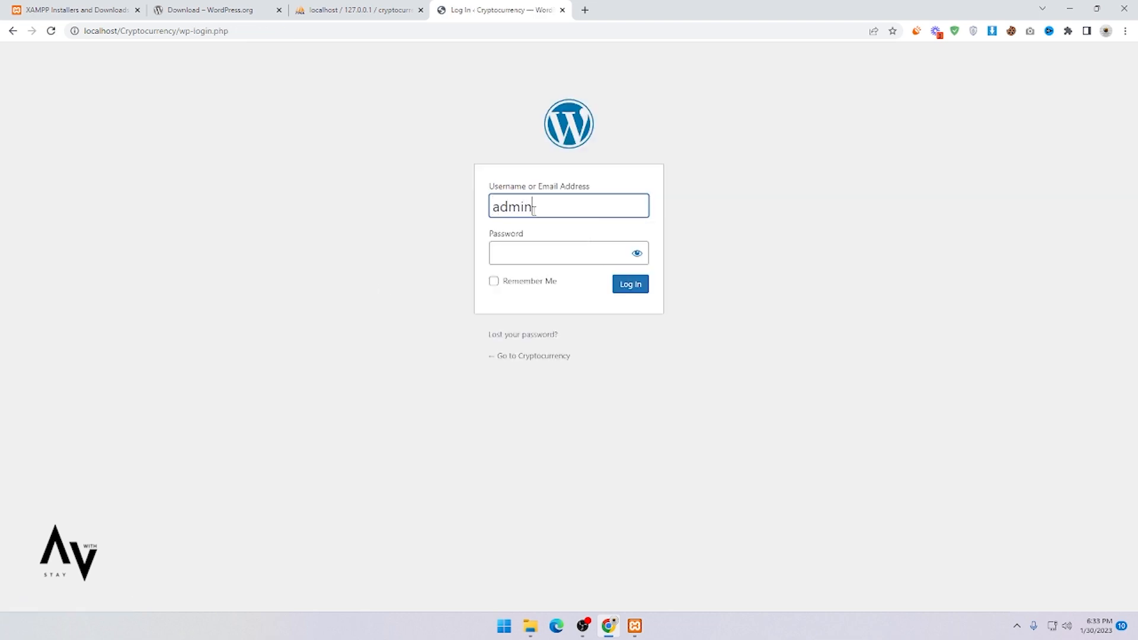
pyautogui.click(530, 248)
pyautogui.write('admin')
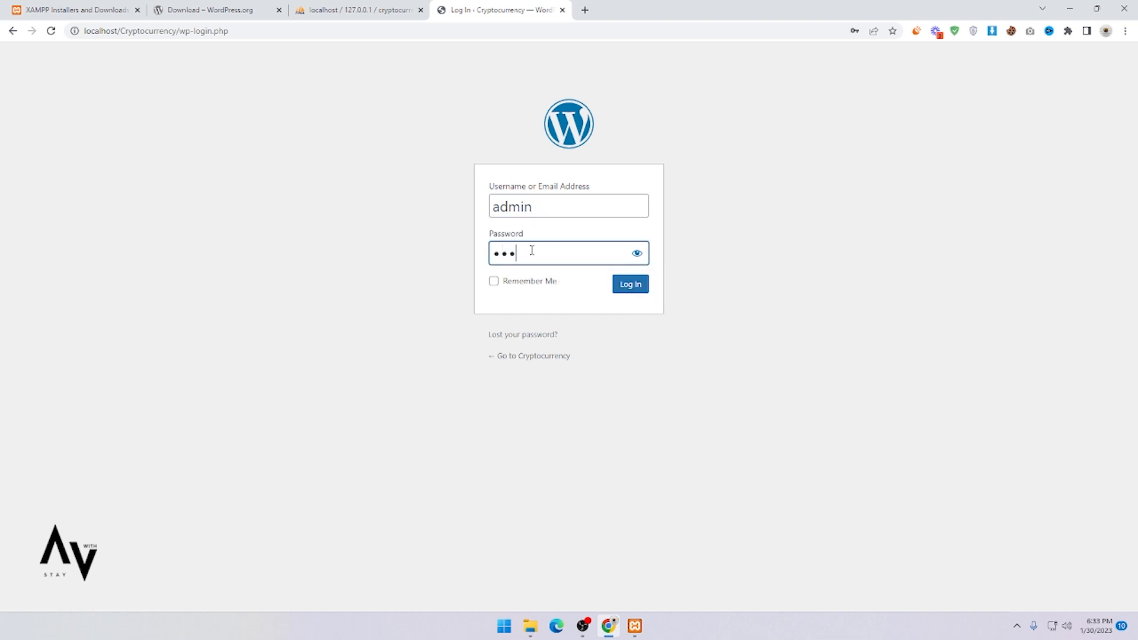
pyautogui.click(493, 282)
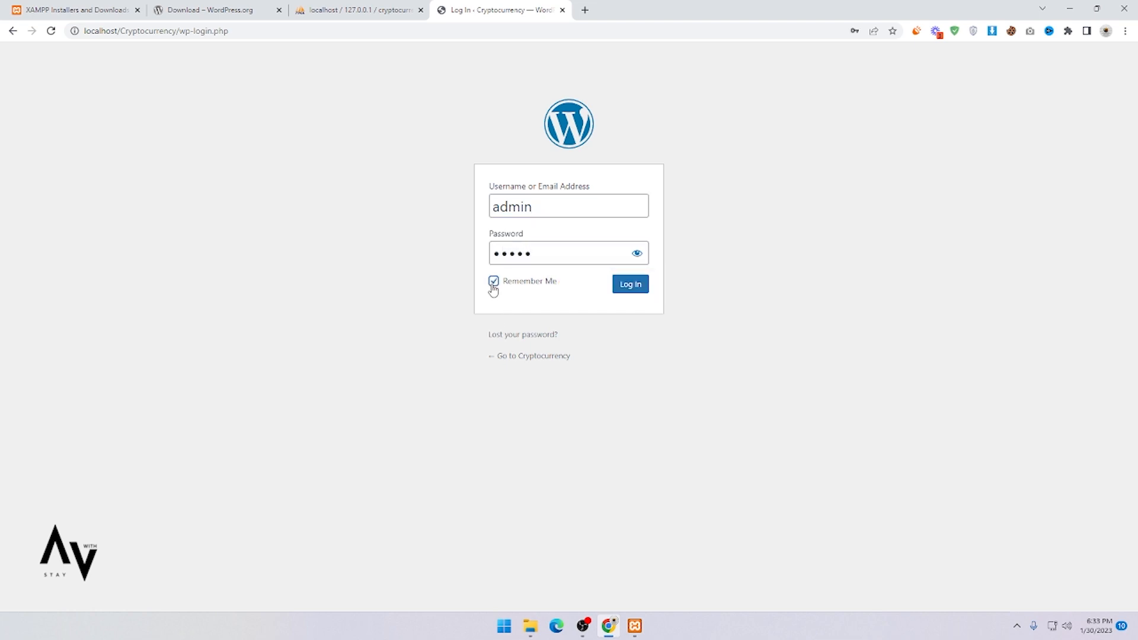
pyautogui.click(636, 288)
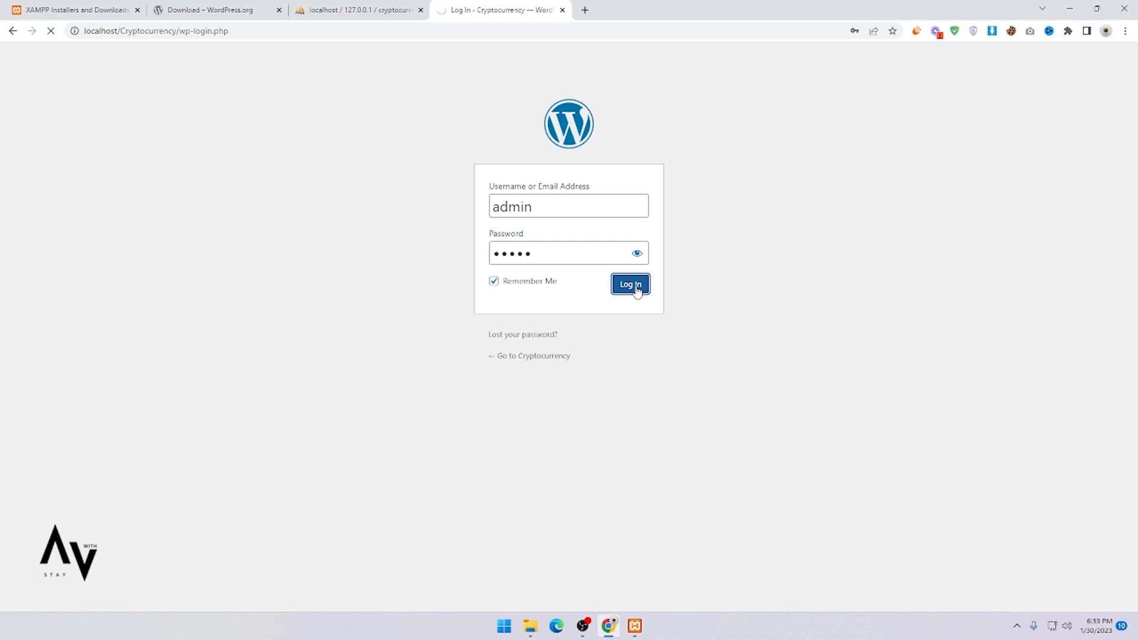